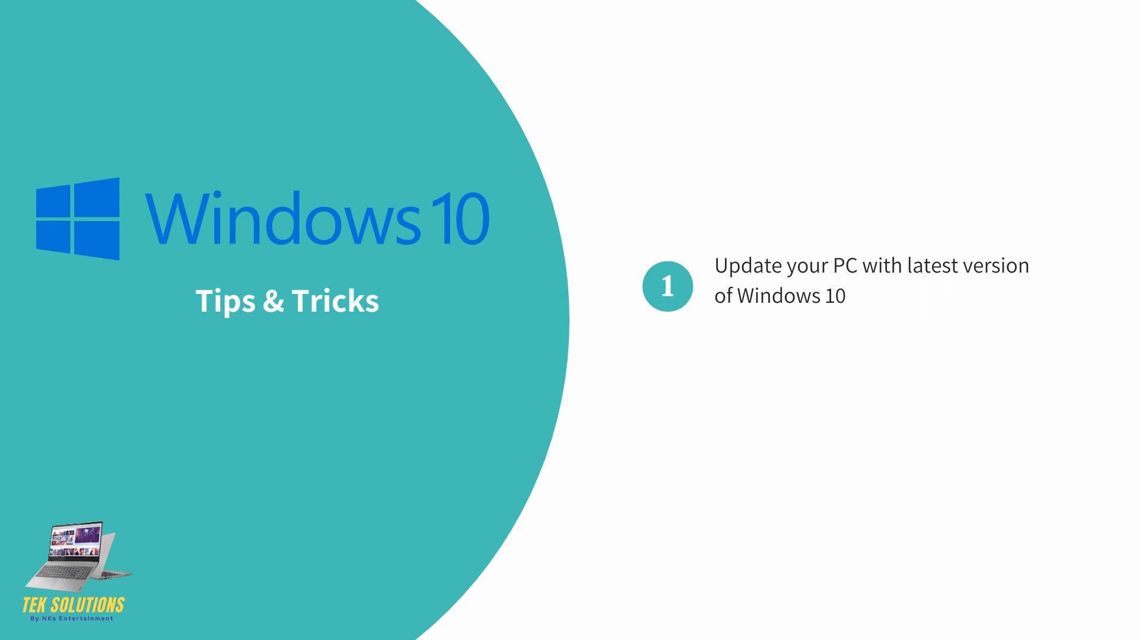
Step: Search Windows for "windows updates" and open the Windows Update settings
{"action": "left_click", "coordinate": [83, 621]}
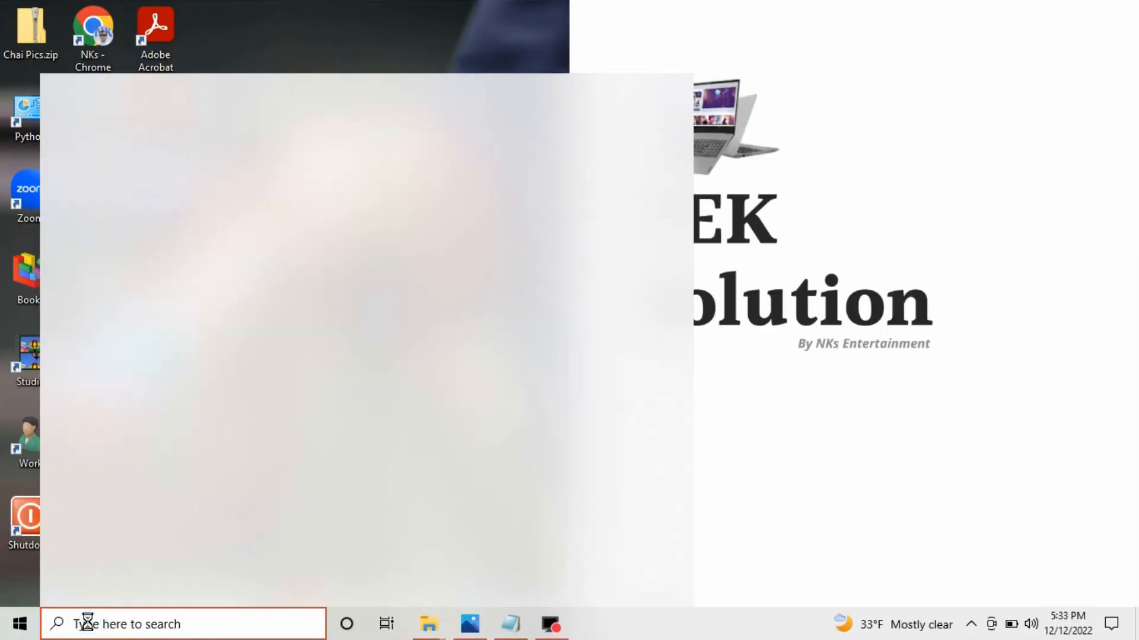
{"action": "type", "text": "wi"}
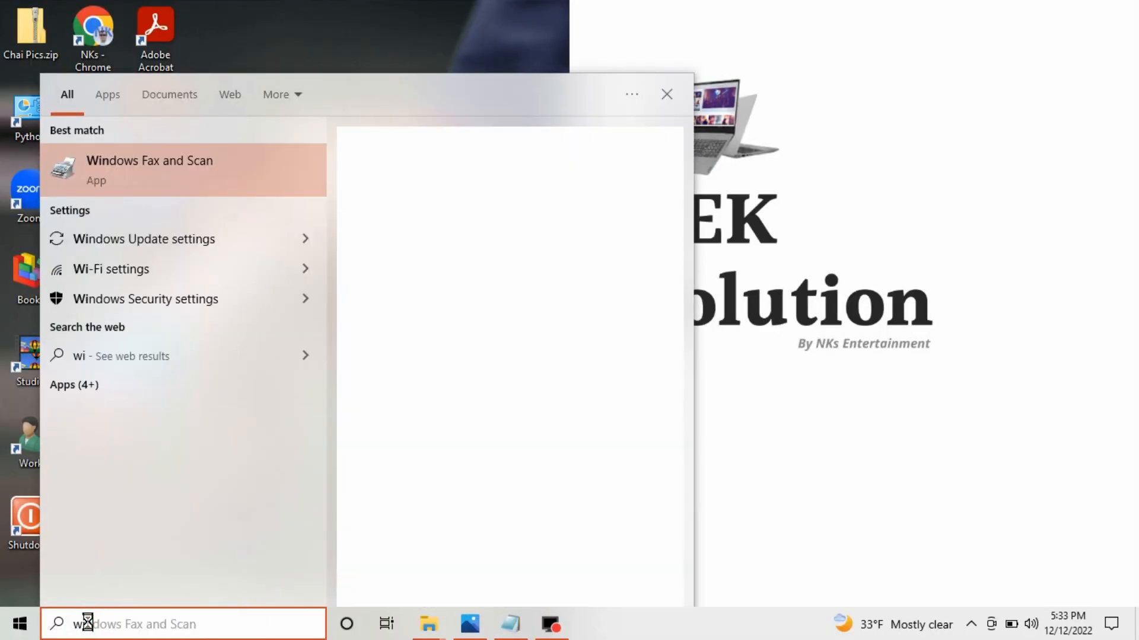
{"action": "type", "text": "ndows upda"}
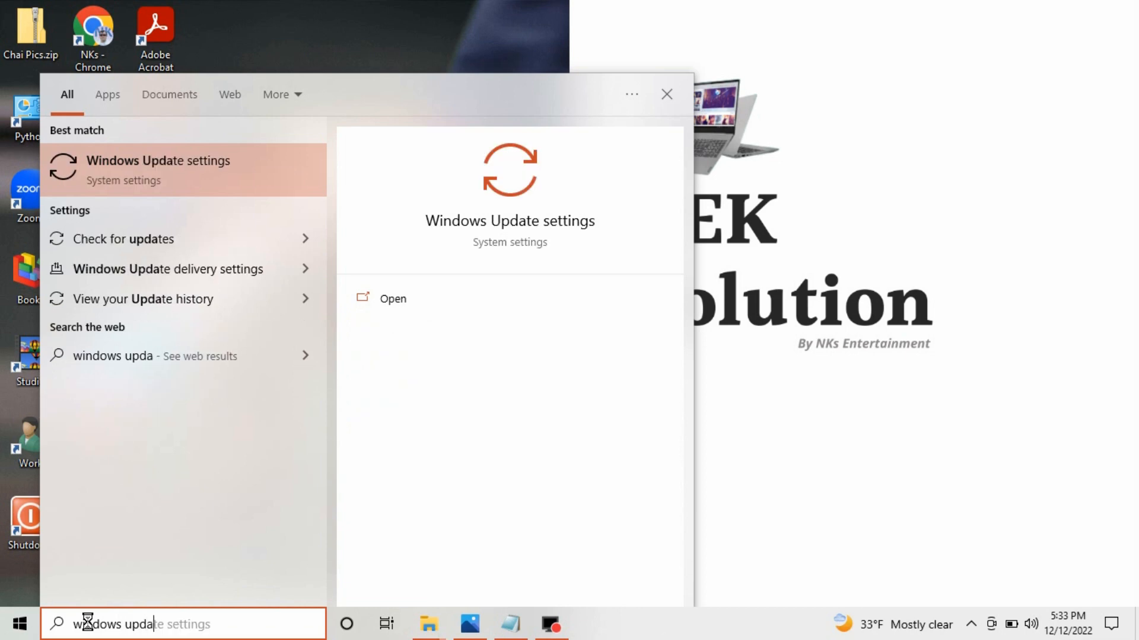
{"action": "type", "text": "tes"}
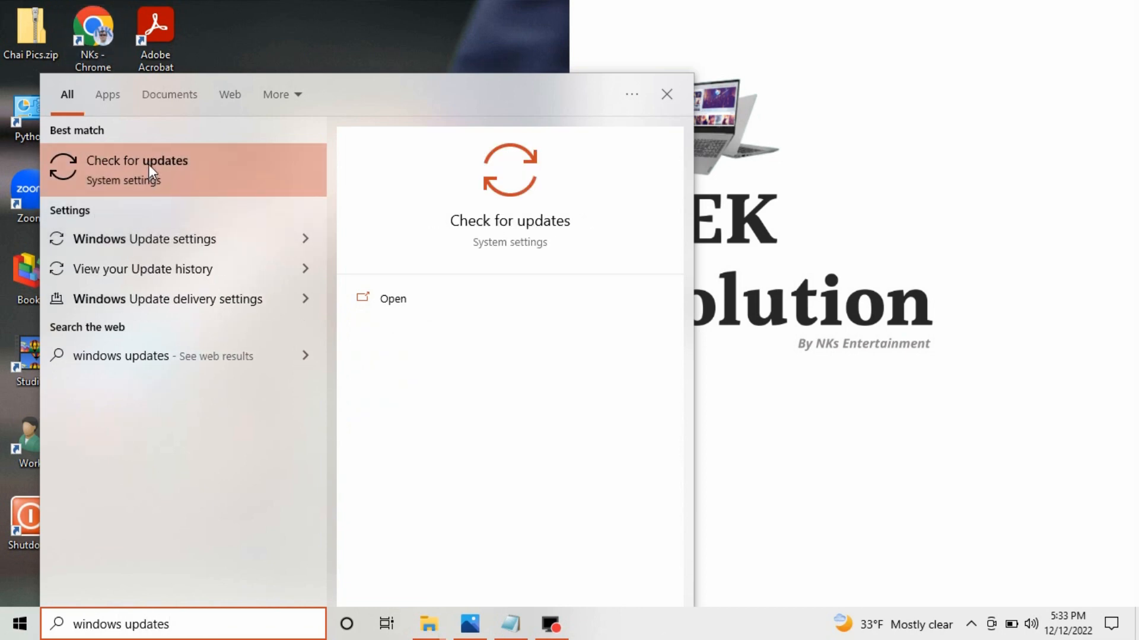
{"action": "left_click", "coordinate": [120, 239]}
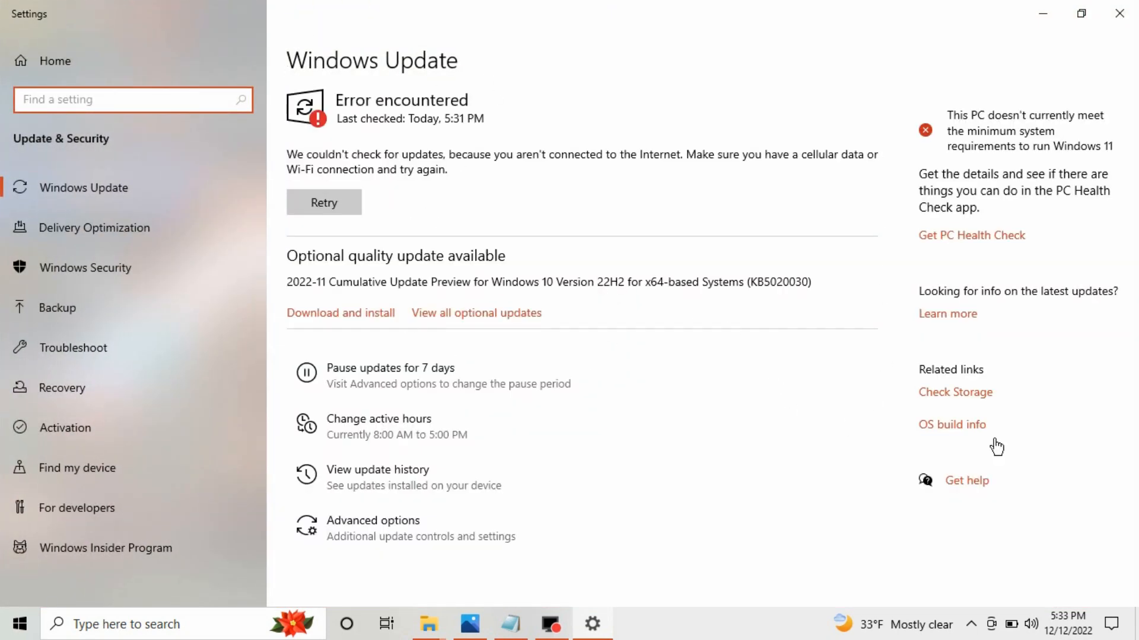
Step: Retry the check for Windows updates, and close the Settings window
{"action": "left_click", "coordinate": [322, 204]}
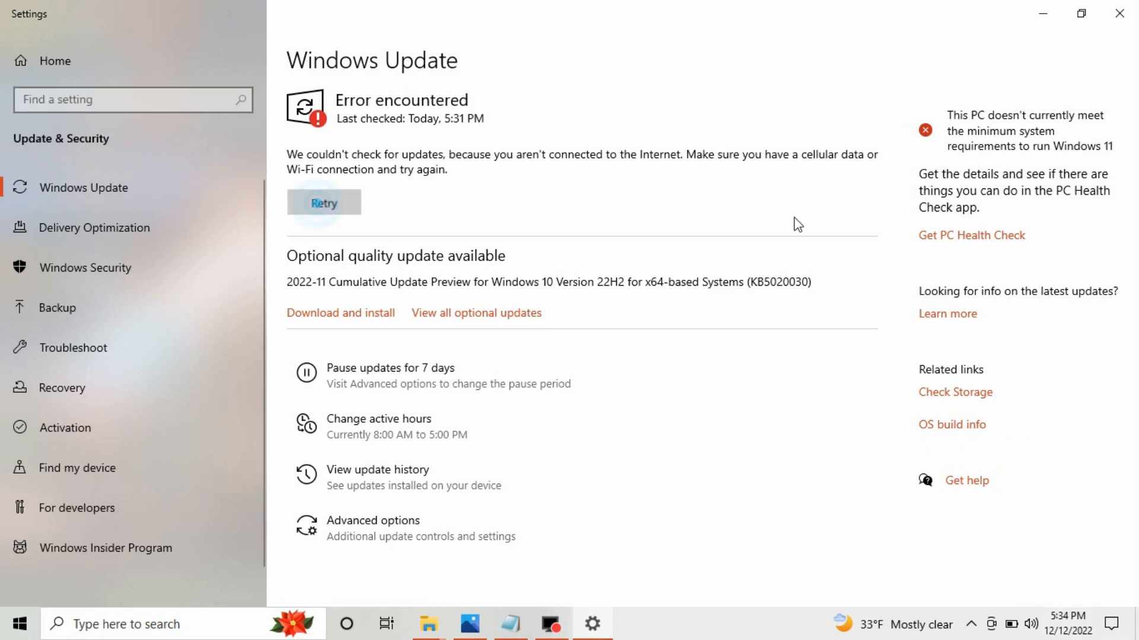
{"action": "left_click", "coordinate": [332, 203]}
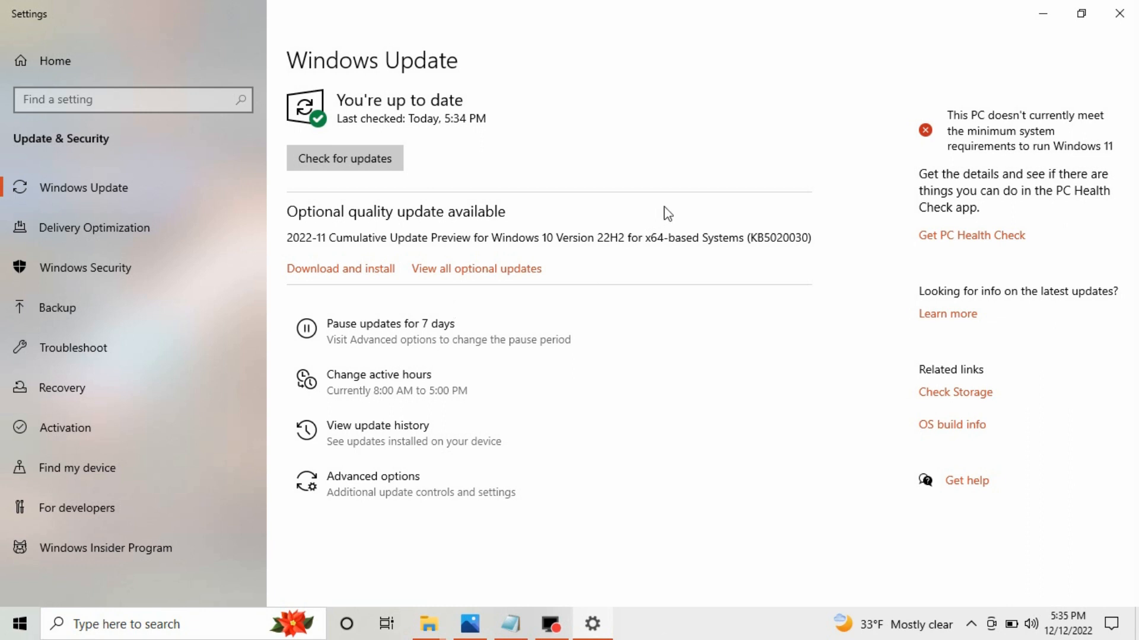
{"action": "left_click", "coordinate": [1119, 13]}
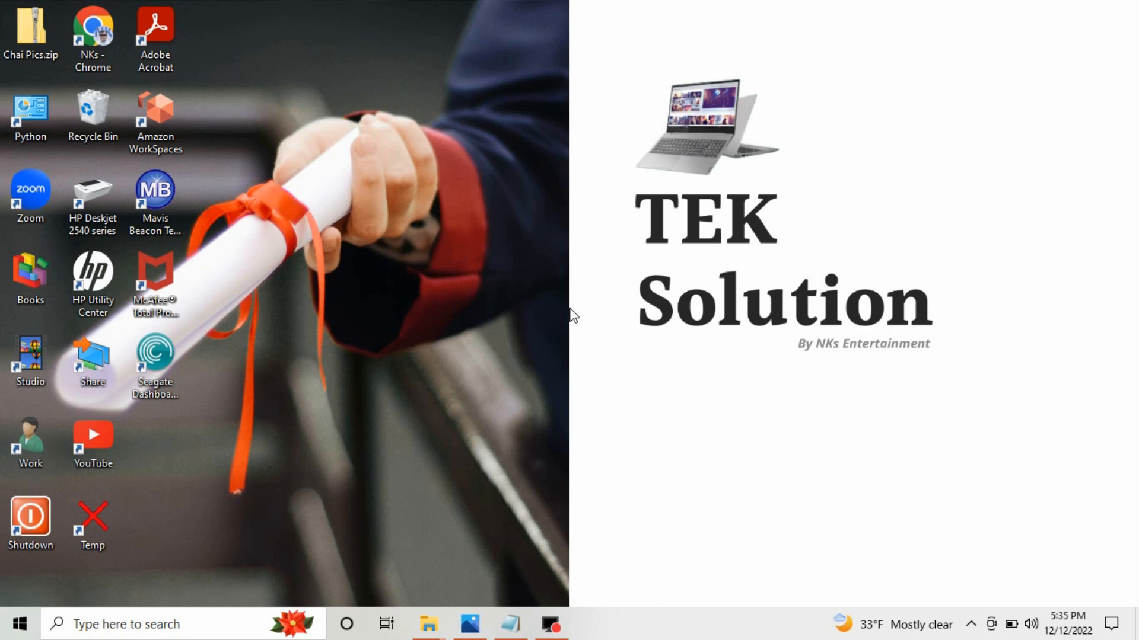
Step: Search Windows for the background apps setting and open the Background apps page
{"action": "left_click", "coordinate": [112, 624]}
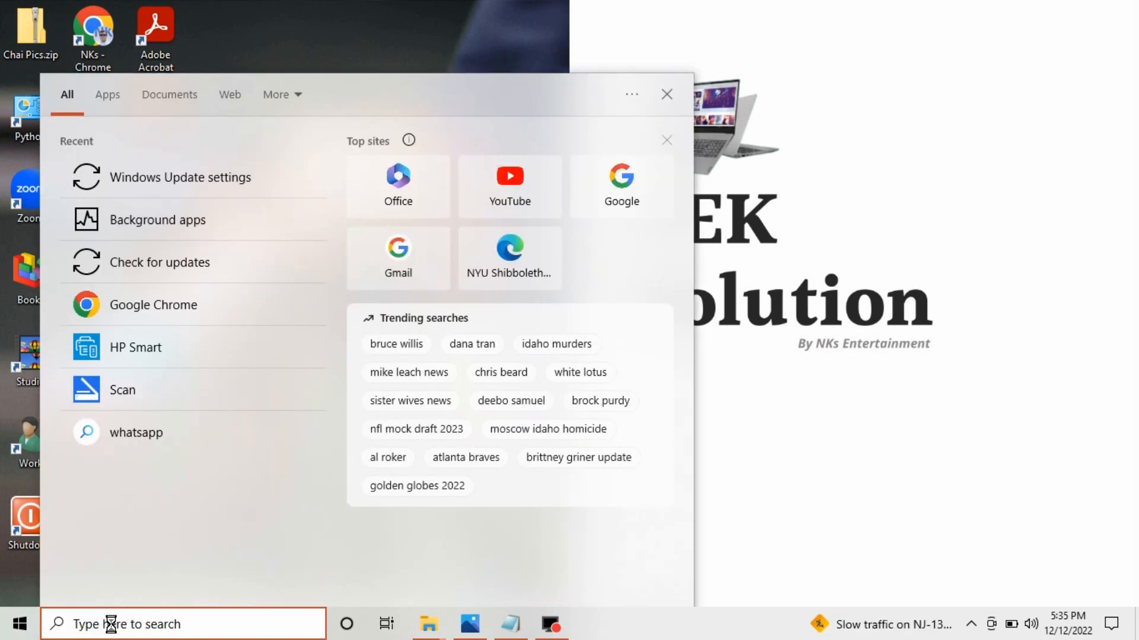
{"action": "type", "text": "backgrou"}
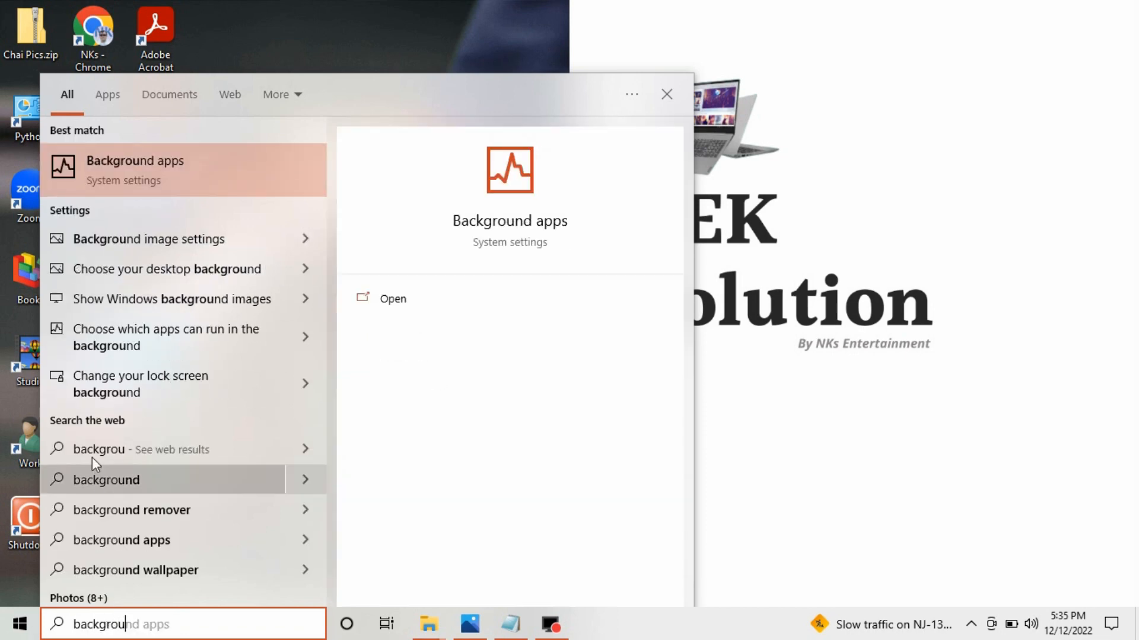
{"action": "left_click", "coordinate": [124, 162]}
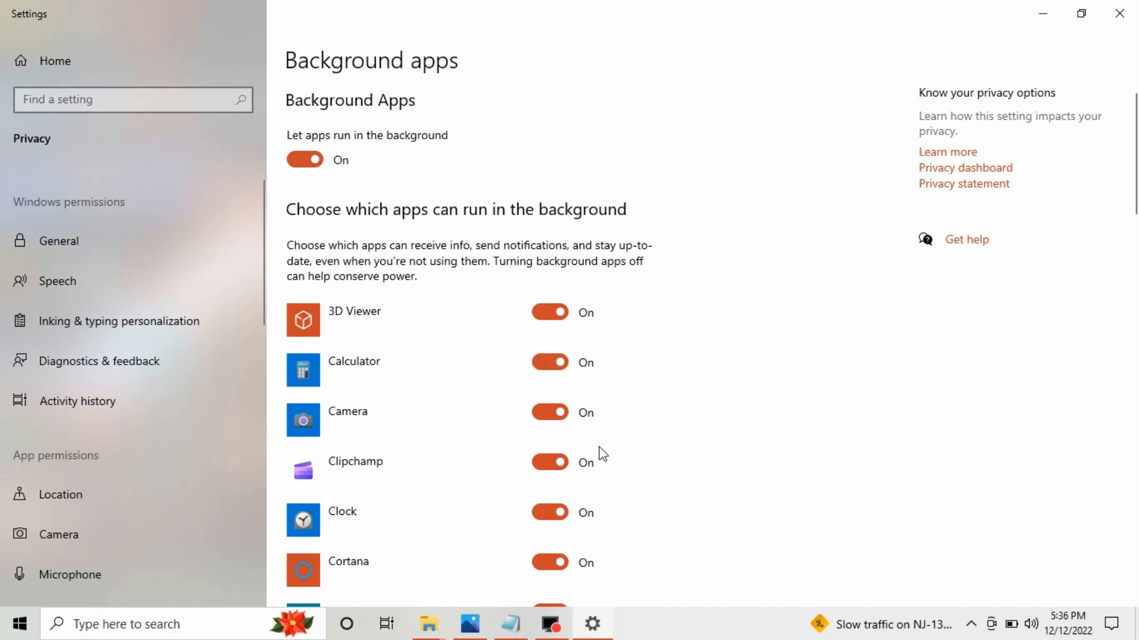
Step: Turn off background running for Calculator and Clipchamp
{"action": "scroll", "coordinate": [604, 446], "scroll_direction": "down", "scroll_amount": 5}
{"action": "scroll", "coordinate": [597, 444], "scroll_direction": "down", "scroll_amount": 12}
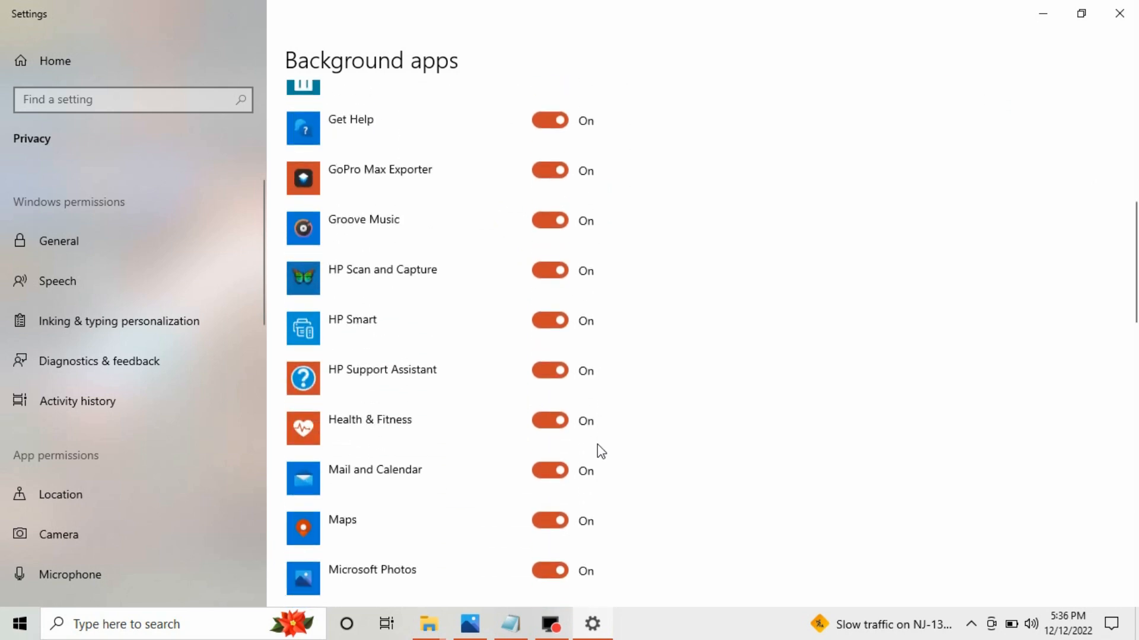
{"action": "scroll", "coordinate": [597, 444], "scroll_direction": "up", "scroll_amount": 15}
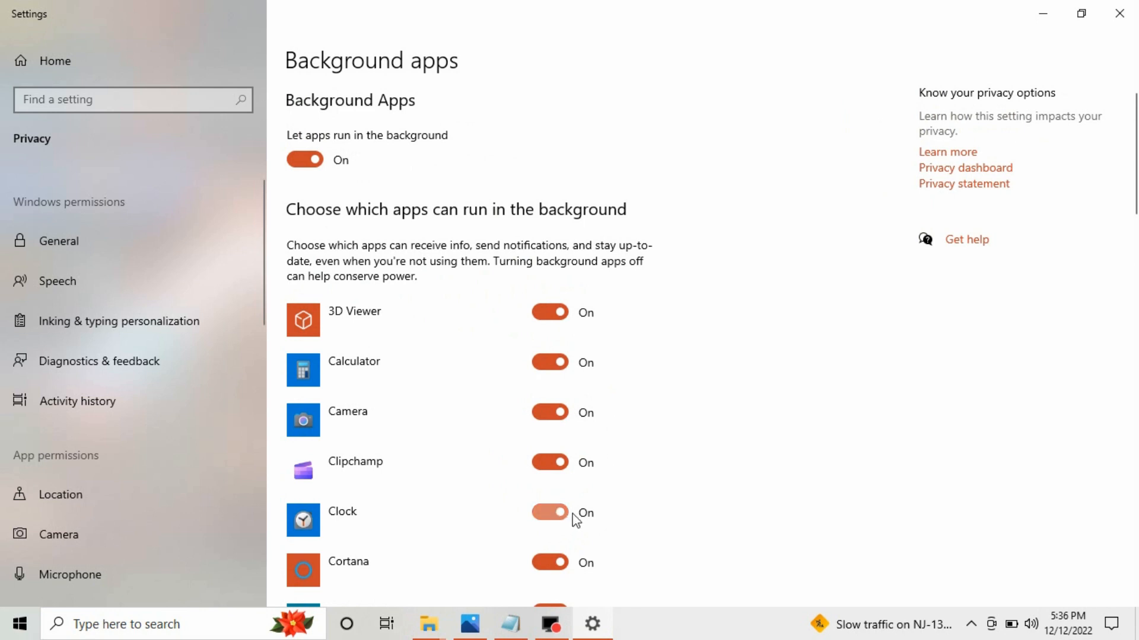
{"action": "left_click", "coordinate": [545, 367]}
{"action": "scroll", "coordinate": [709, 394], "scroll_direction": "down", "scroll_amount": 2}
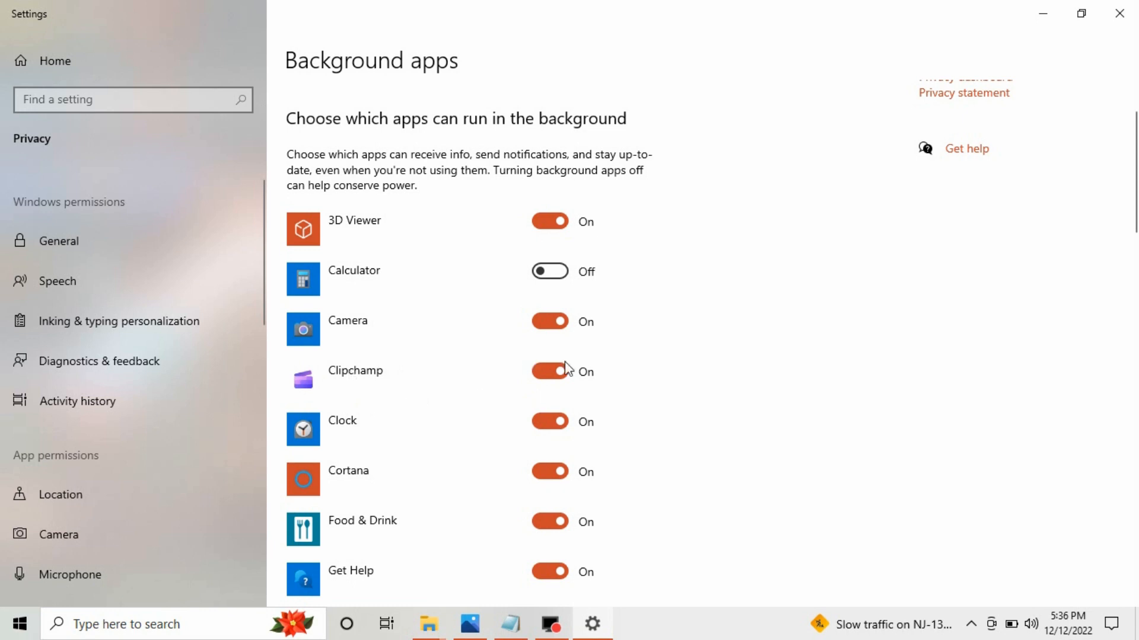
{"action": "left_click", "coordinate": [549, 373]}
Step: Turn off background running for GoPro Max Exporter
{"action": "scroll", "coordinate": [708, 388], "scroll_direction": "down", "scroll_amount": 3}
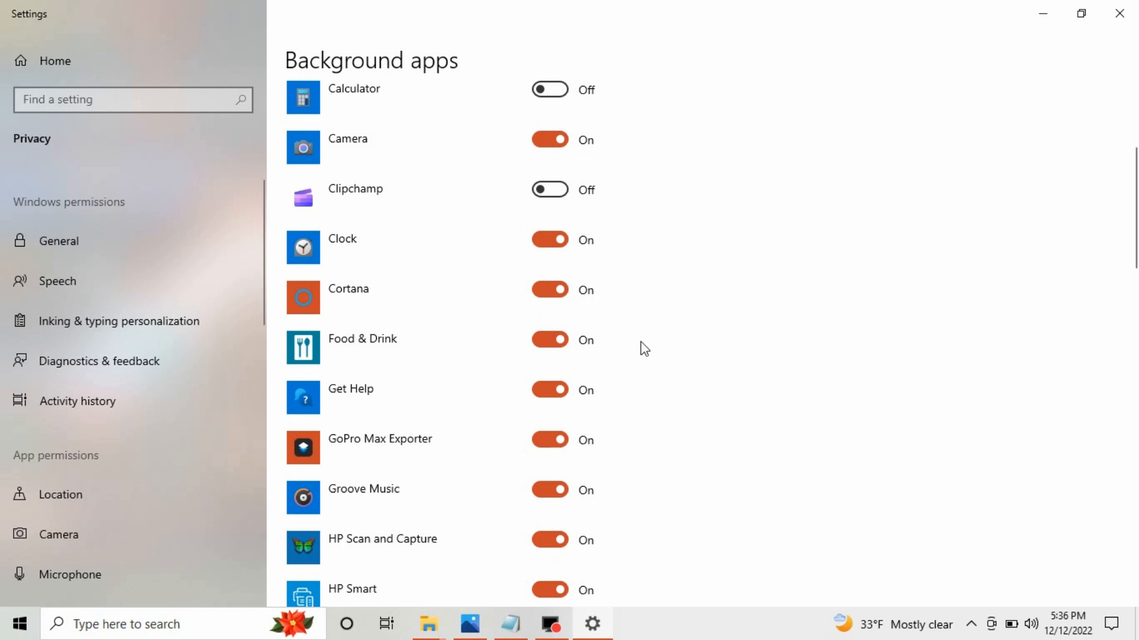
{"action": "scroll", "coordinate": [630, 365], "scroll_direction": "down", "scroll_amount": 2}
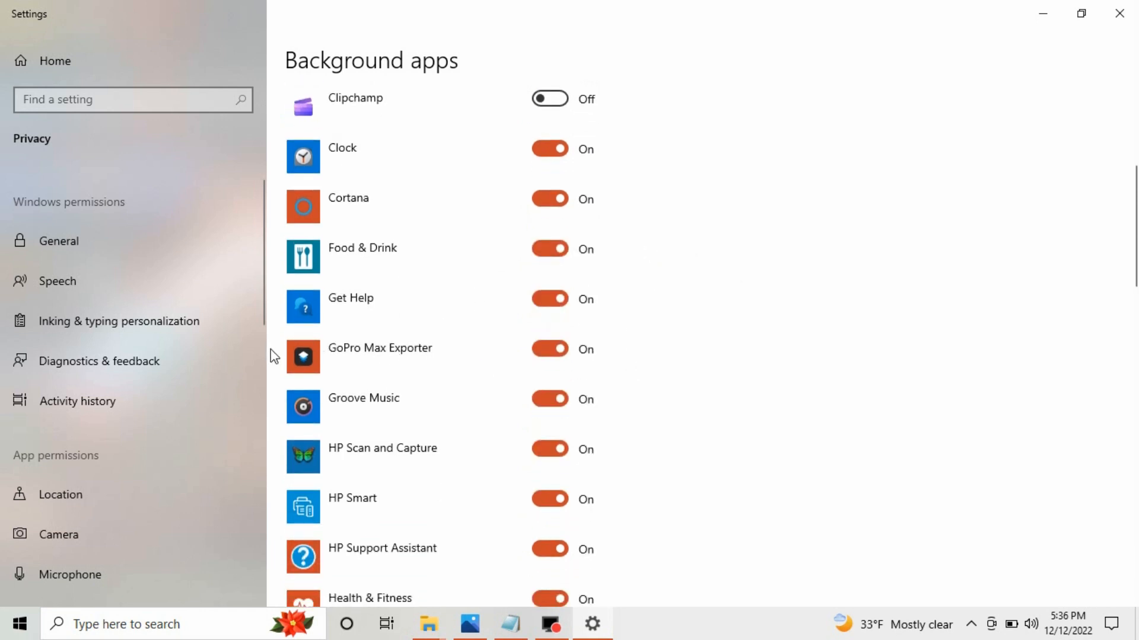
{"action": "left_click", "coordinate": [541, 352]}
Step: Turn off background running for Skype, and close the Settings window
{"action": "scroll", "coordinate": [614, 324], "scroll_direction": "down", "scroll_amount": 3}
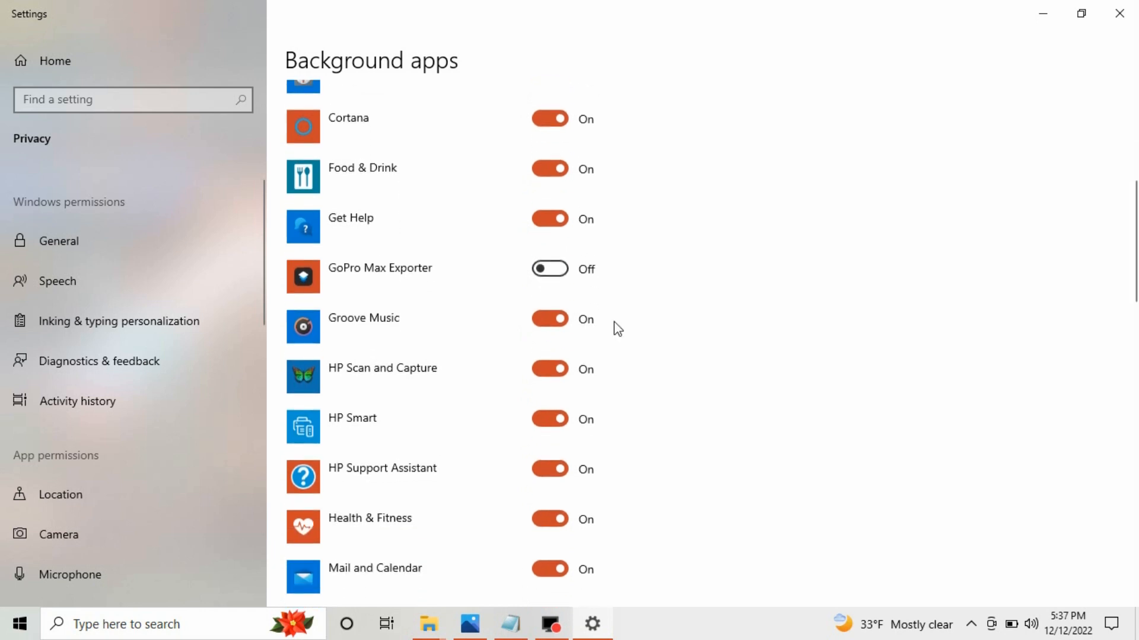
{"action": "scroll", "coordinate": [562, 263], "scroll_direction": "down", "scroll_amount": 5}
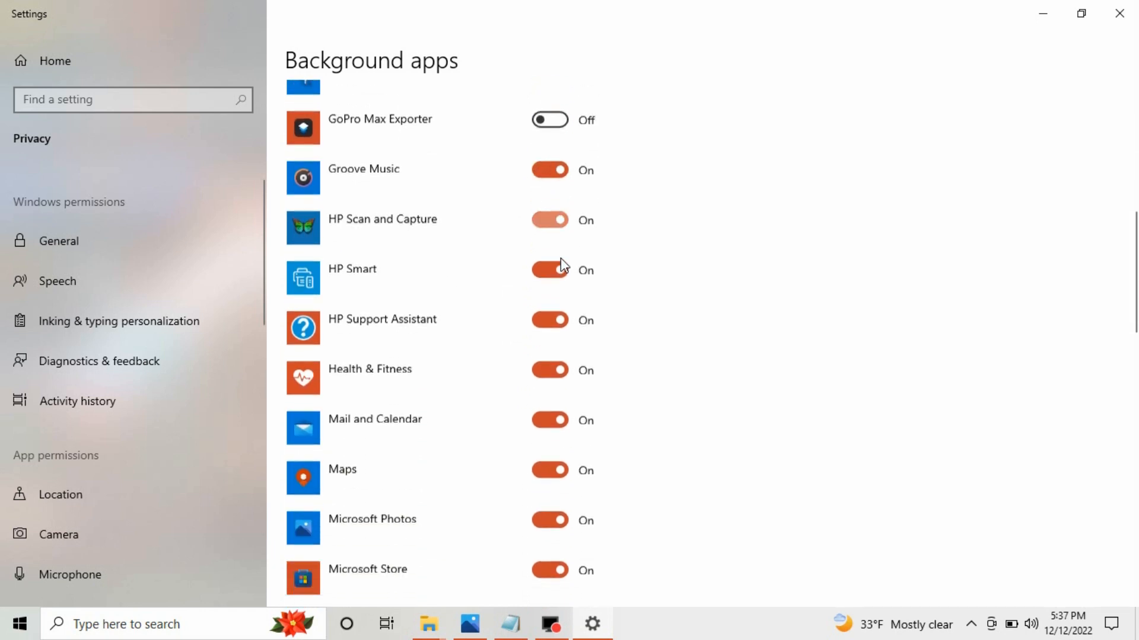
{"action": "scroll", "coordinate": [558, 392], "scroll_direction": "down", "scroll_amount": 2}
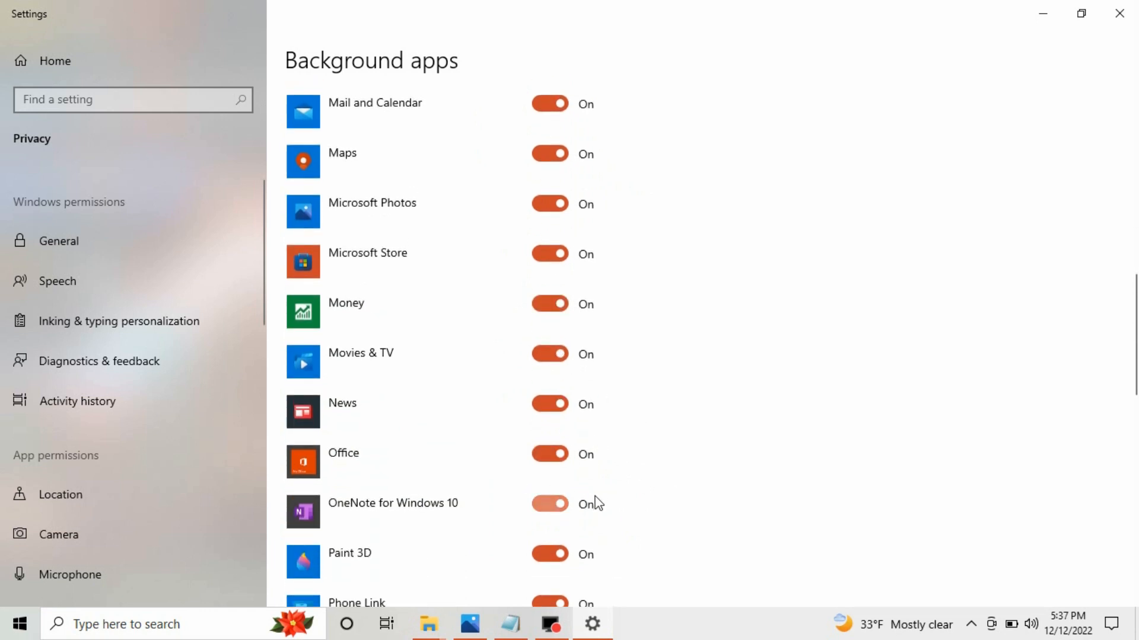
{"action": "scroll", "coordinate": [595, 496], "scroll_direction": "down", "scroll_amount": 3}
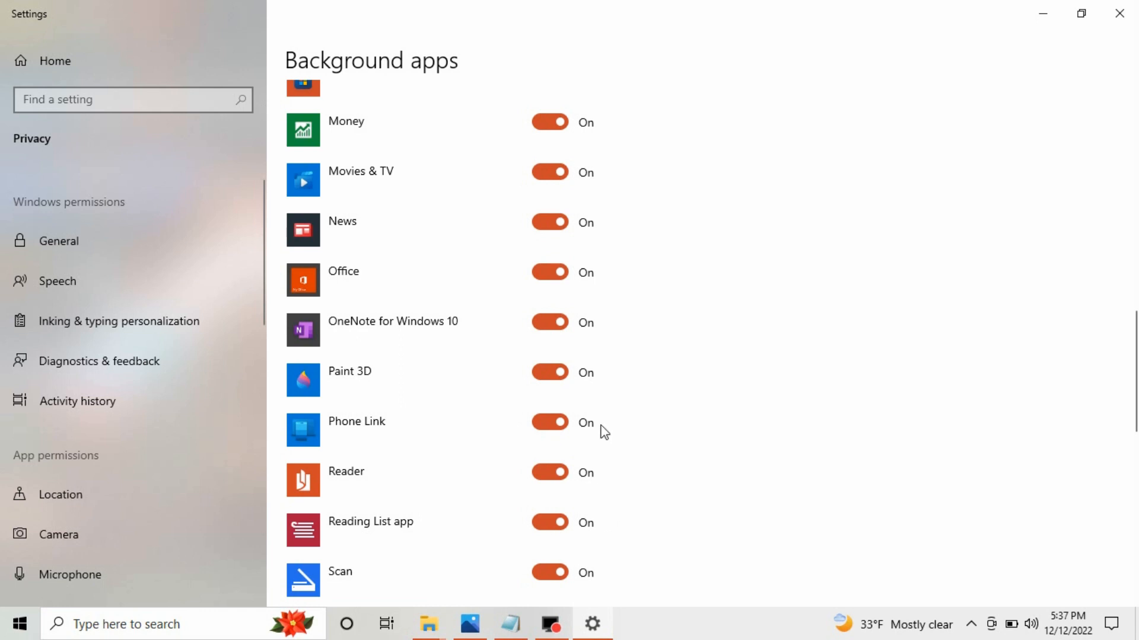
{"action": "scroll", "coordinate": [643, 479], "scroll_direction": "down", "scroll_amount": 1}
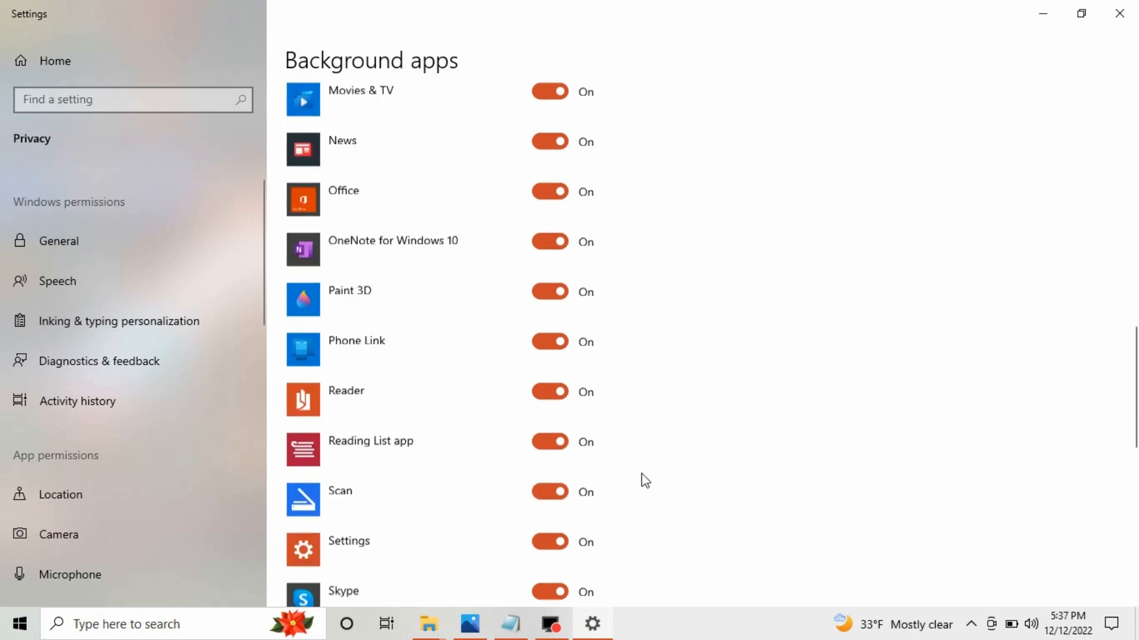
{"action": "scroll", "coordinate": [645, 480], "scroll_direction": "down", "scroll_amount": 1}
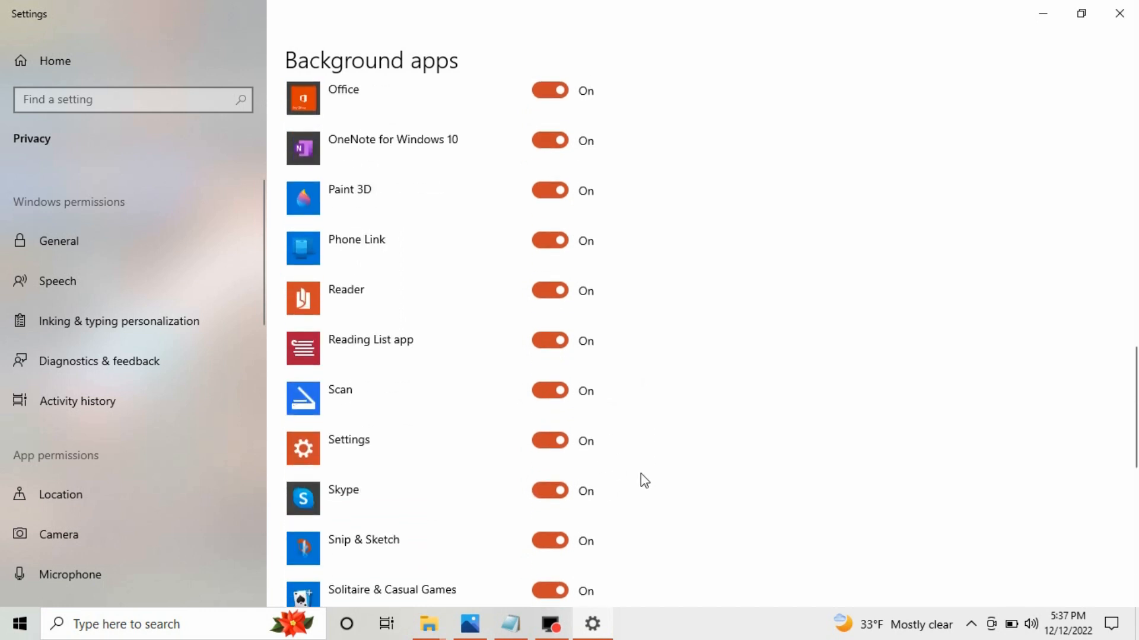
{"action": "left_click", "coordinate": [537, 491]}
{"action": "scroll", "coordinate": [595, 560], "scroll_direction": "up", "scroll_amount": 1}
{"action": "scroll", "coordinate": [595, 504], "scroll_direction": "up", "scroll_amount": 12}
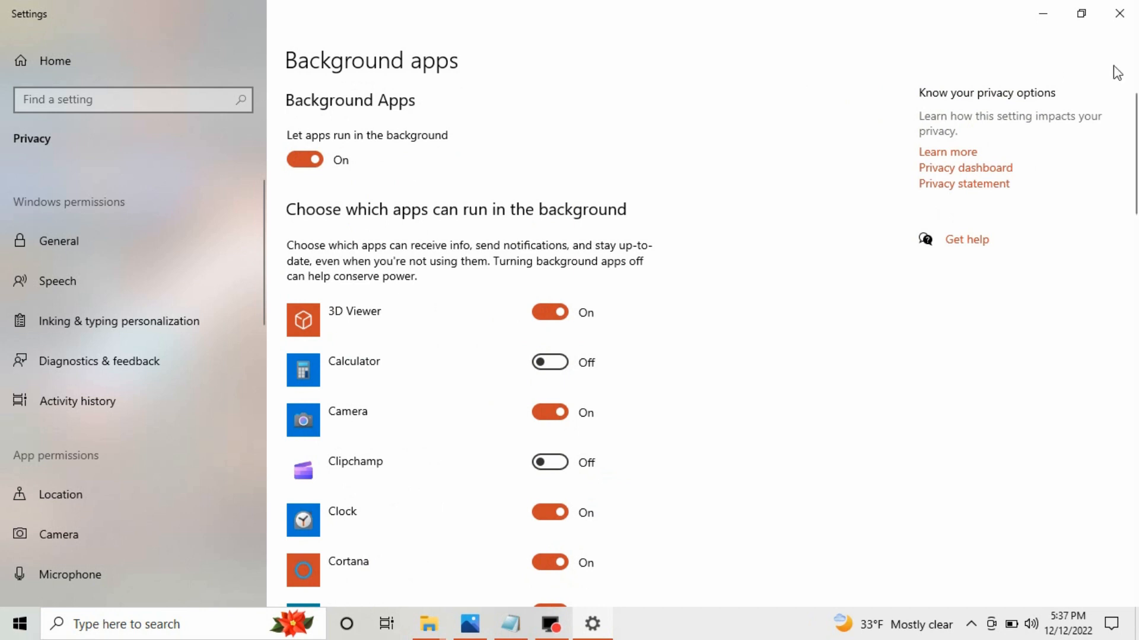
{"action": "left_click", "coordinate": [1109, 13]}
{"action": "left_click", "coordinate": [396, 381]}
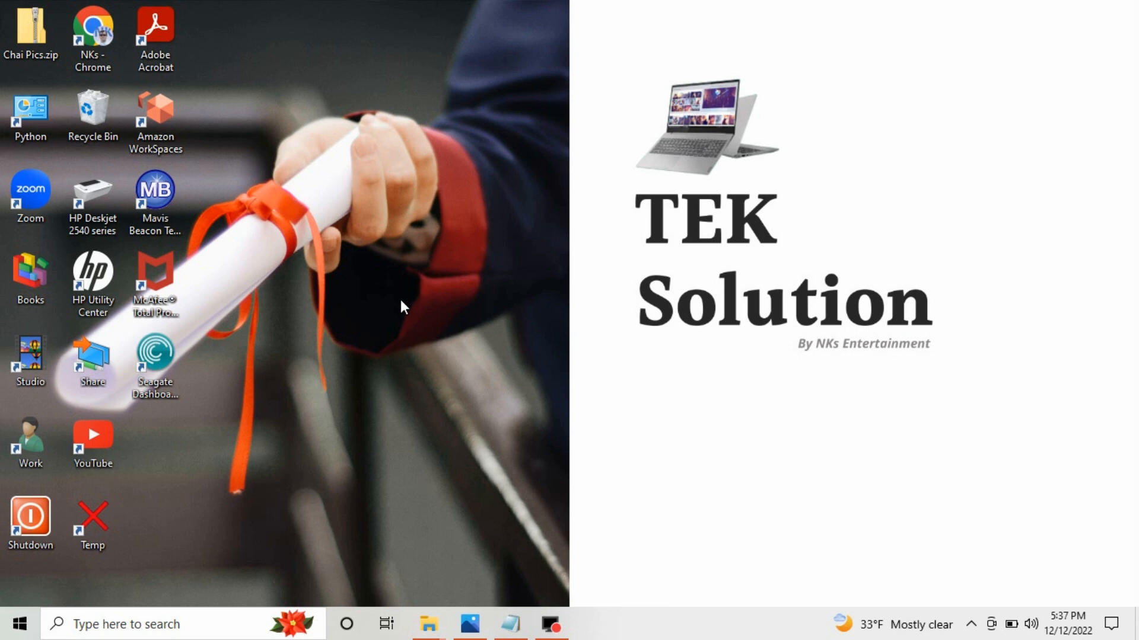
Step: Search Windows for "start" and open the Startup Apps settings
{"action": "left_click", "coordinate": [98, 621]}
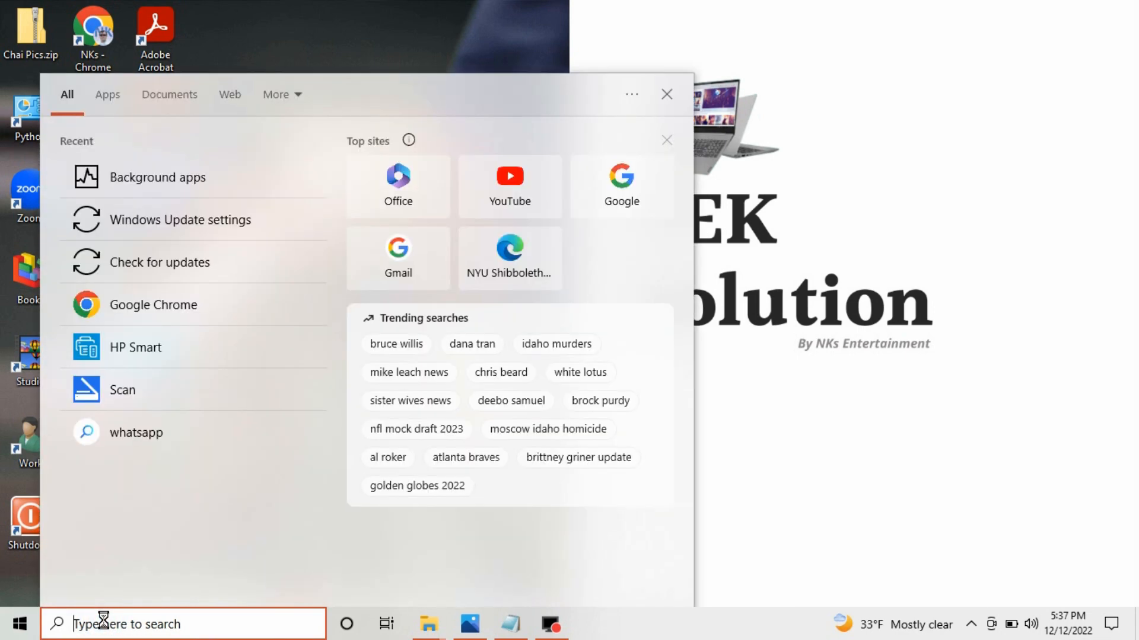
{"action": "type", "text": "start"}
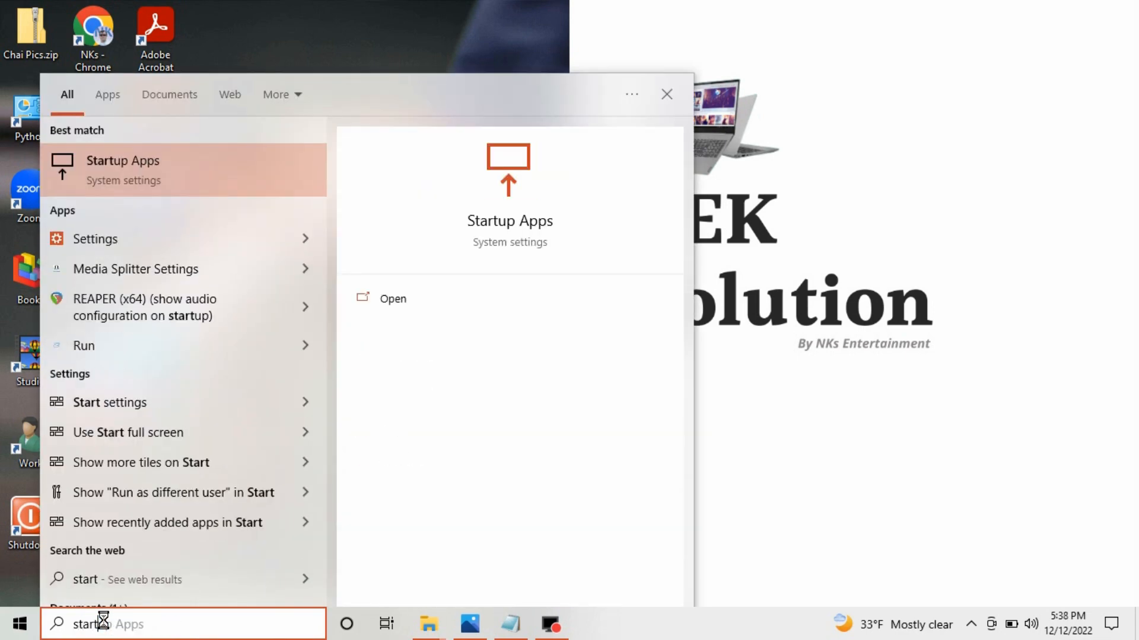
{"action": "left_click", "coordinate": [155, 163]}
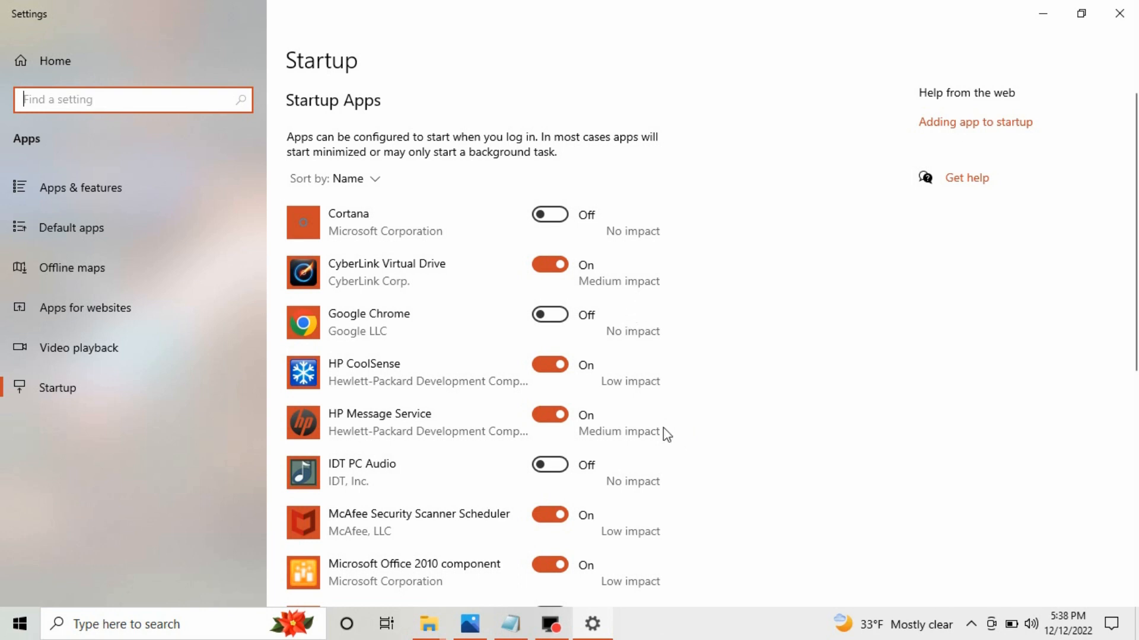
Step: Examine the list of startup apps, checking which ones are enabled and their startup impact
{"action": "scroll", "coordinate": [681, 399], "scroll_direction": "down", "scroll_amount": 3}
{"action": "scroll", "coordinate": [676, 386], "scroll_direction": "up", "scroll_amount": 3}
{"action": "scroll", "coordinate": [673, 325], "scroll_direction": "down", "scroll_amount": 3}
{"action": "scroll", "coordinate": [674, 326], "scroll_direction": "down", "scroll_amount": 2}
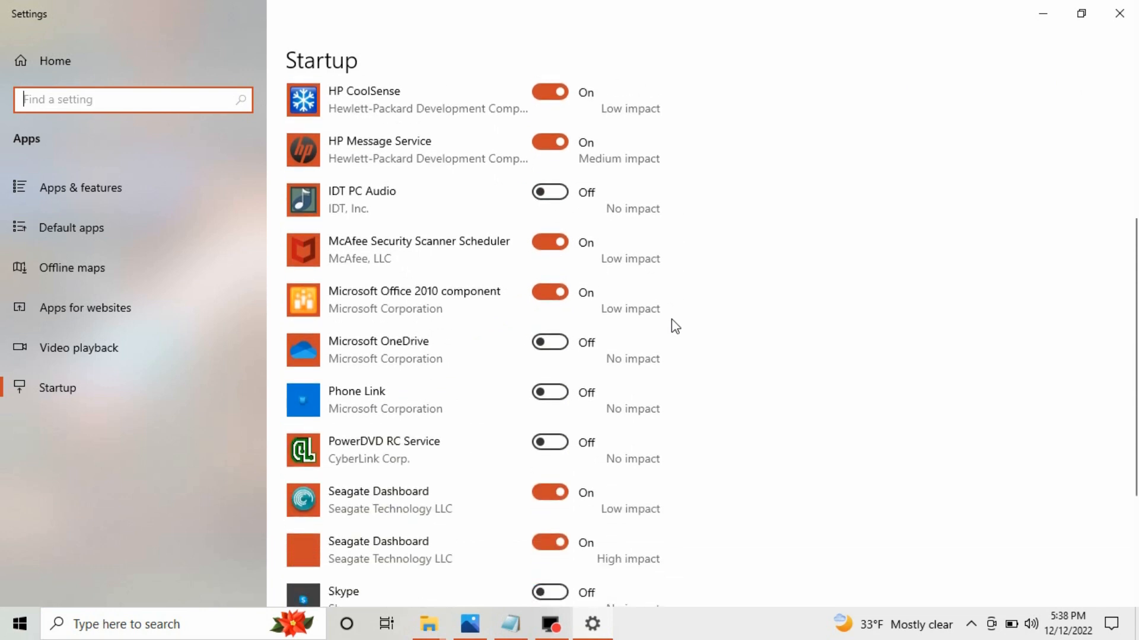
{"action": "scroll", "coordinate": [648, 335], "scroll_direction": "up", "scroll_amount": 5}
{"action": "scroll", "coordinate": [649, 326], "scroll_direction": "down", "scroll_amount": 2}
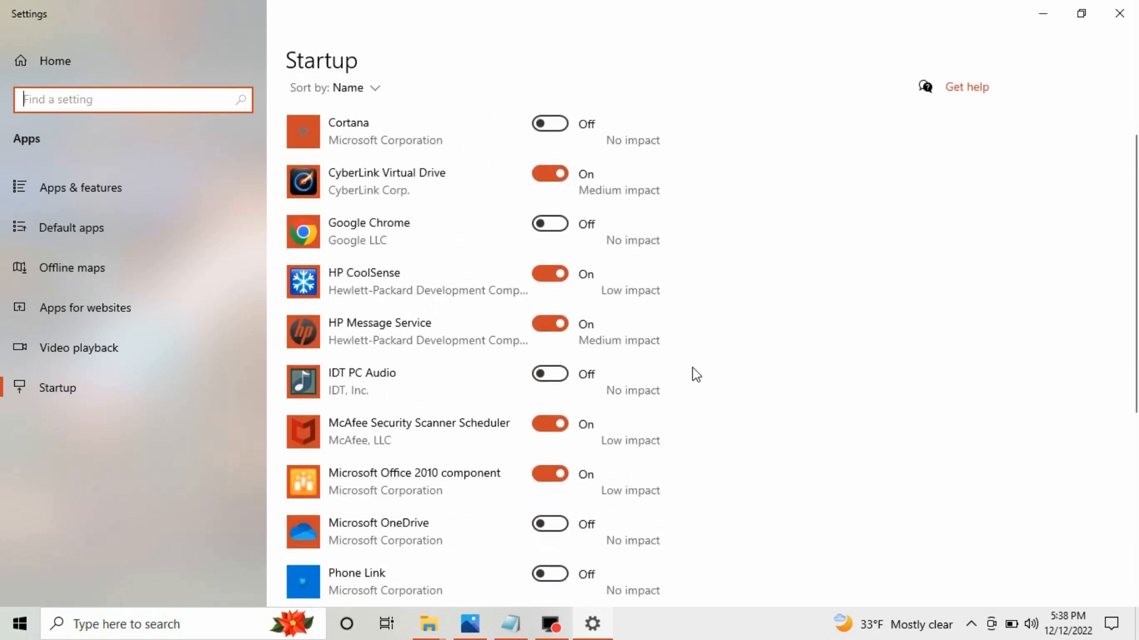
{"action": "scroll", "coordinate": [693, 374], "scroll_direction": "up", "scroll_amount": 2}
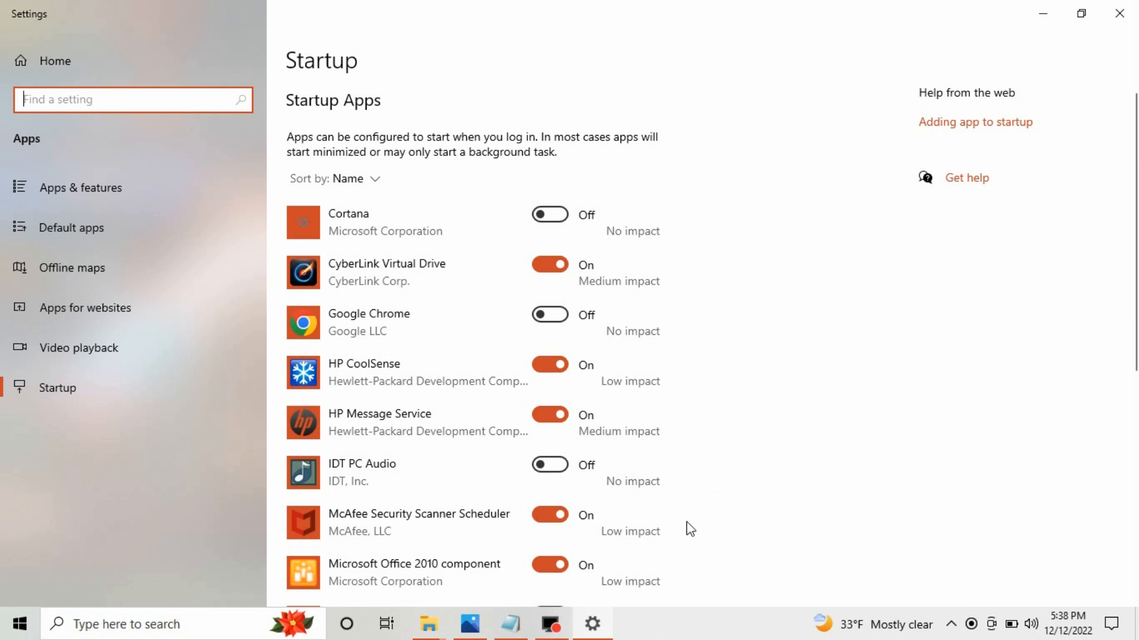
{"action": "scroll", "coordinate": [709, 504], "scroll_direction": "down", "scroll_amount": 1}
{"action": "scroll", "coordinate": [711, 508], "scroll_direction": "down", "scroll_amount": 1}
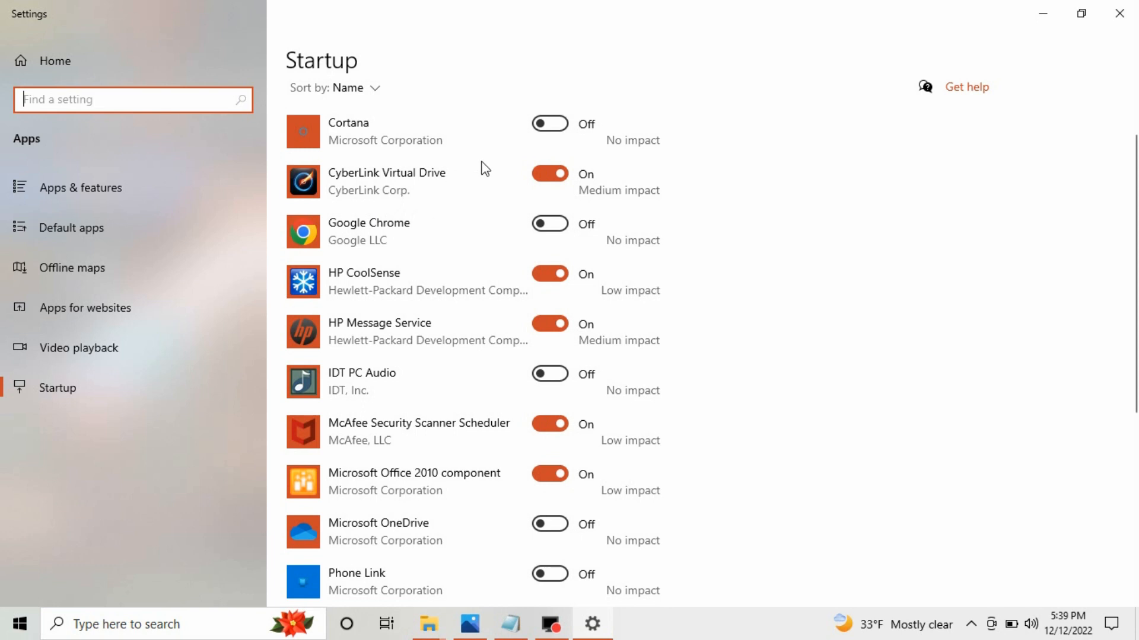
Step: Disable the low-impact Seagate Dashboard entry from launching at startup
{"action": "scroll", "coordinate": [688, 333], "scroll_direction": "down", "scroll_amount": 5}
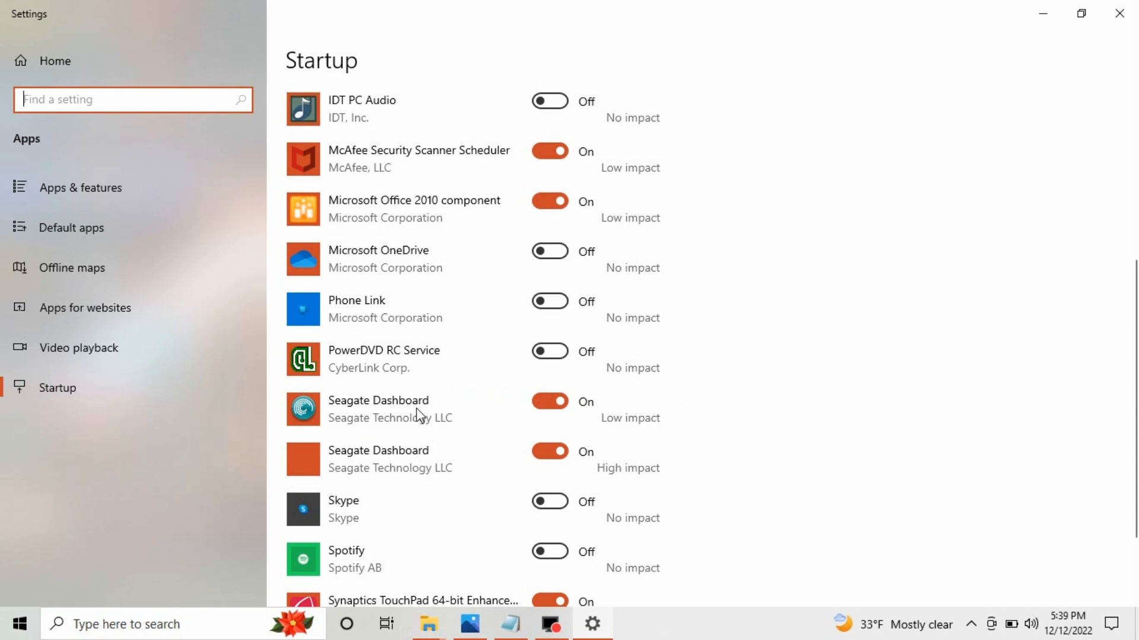
{"action": "left_click", "coordinate": [552, 403]}
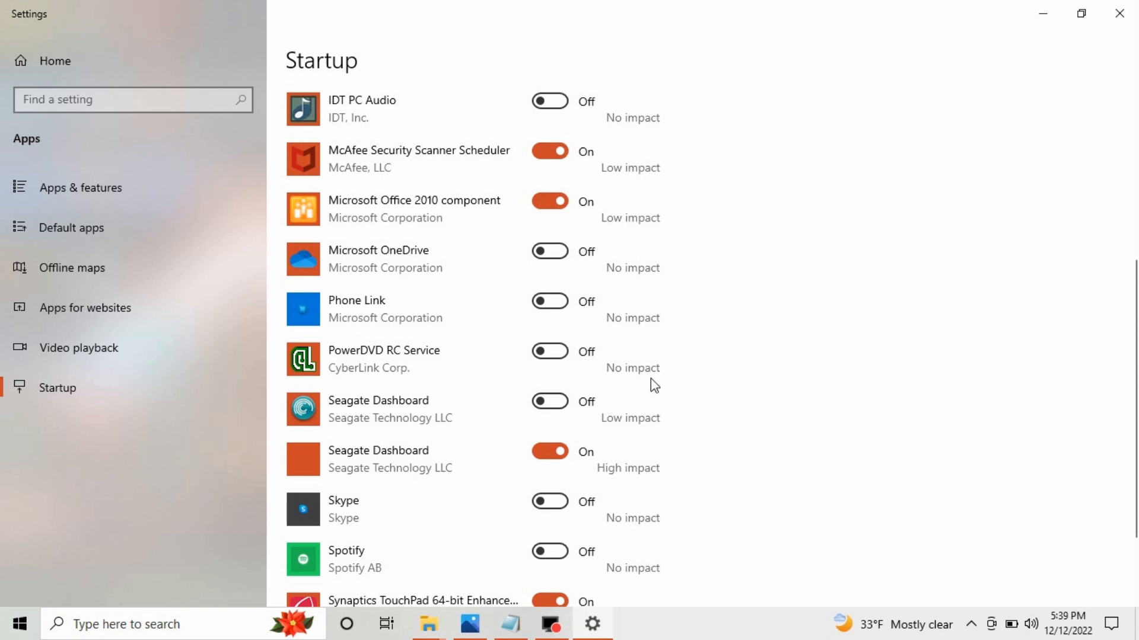
{"action": "scroll", "coordinate": [651, 380], "scroll_direction": "down", "scroll_amount": 2}
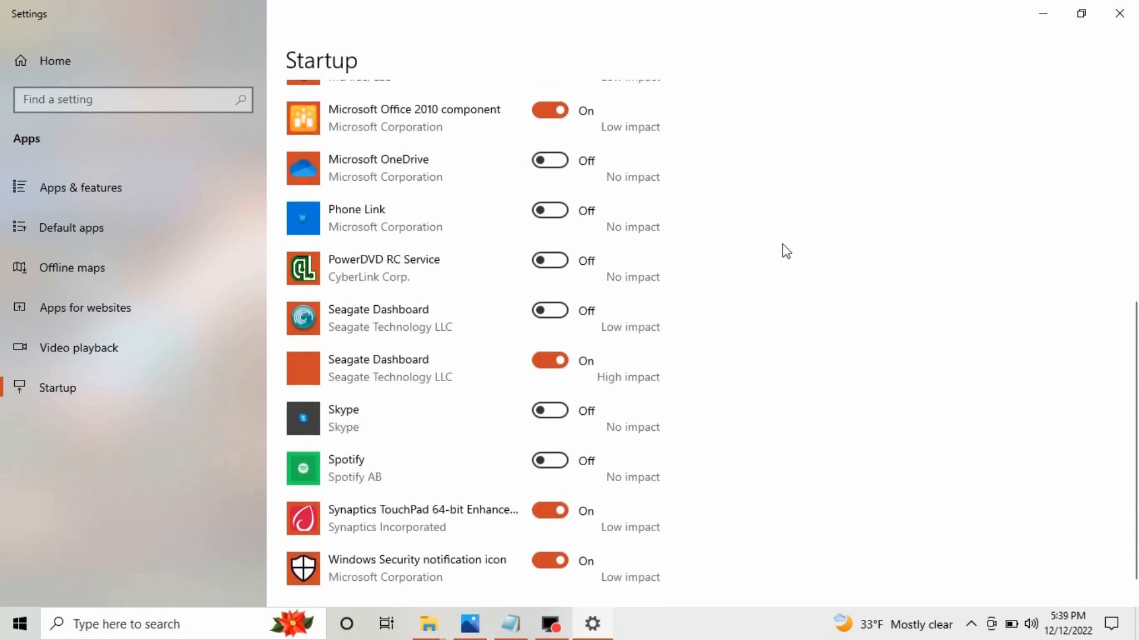
{"action": "scroll", "coordinate": [617, 363], "scroll_direction": "down", "scroll_amount": 1}
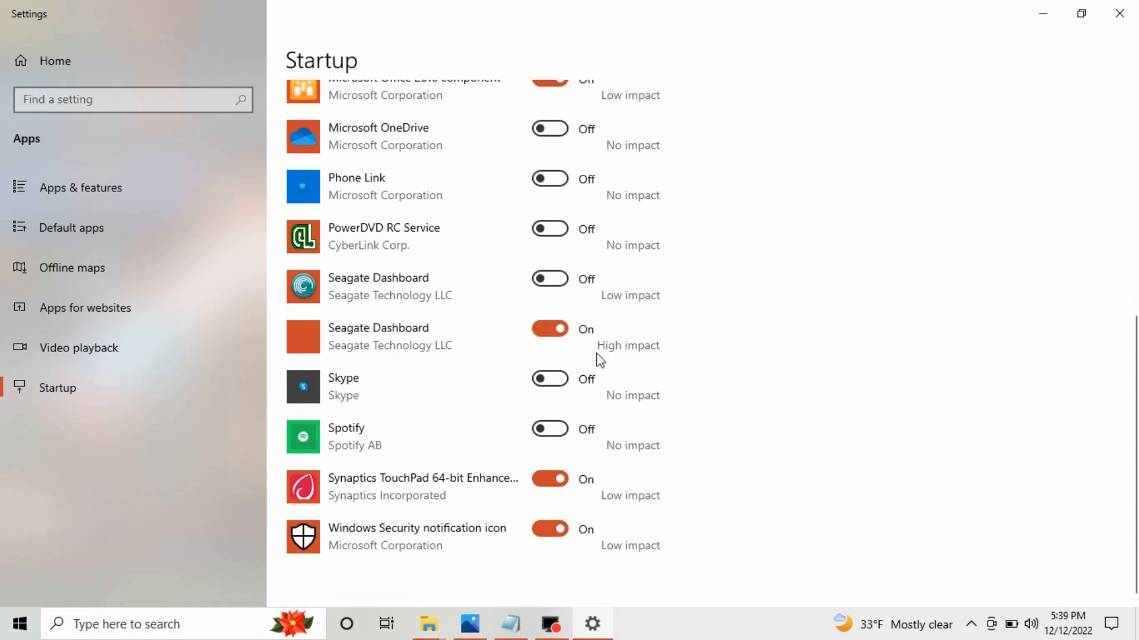
Step: Disable the high-impact Seagate Dashboard entry from launching at startup, and close the Settings window
{"action": "left_click", "coordinate": [542, 336]}
{"action": "scroll", "coordinate": [698, 369], "scroll_direction": "up", "scroll_amount": 8}
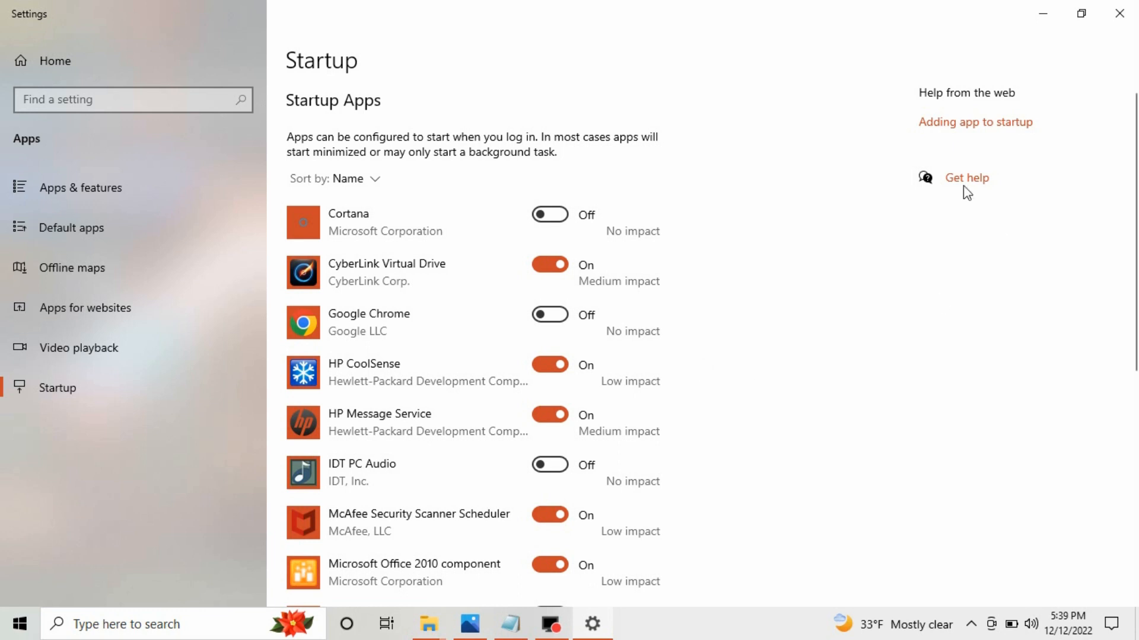
{"action": "left_click", "coordinate": [1119, 13]}
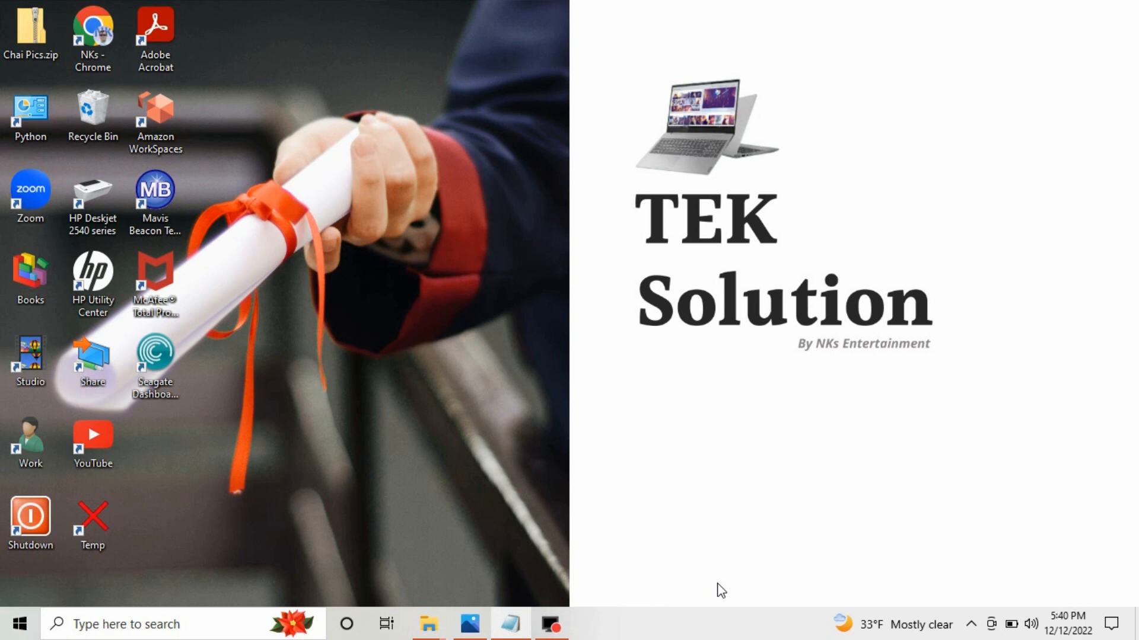
Step: Search Windows for "add or remove" and open the Add or remove programs settings
{"action": "left_click", "coordinate": [120, 623]}
{"action": "type", "text": "add"}
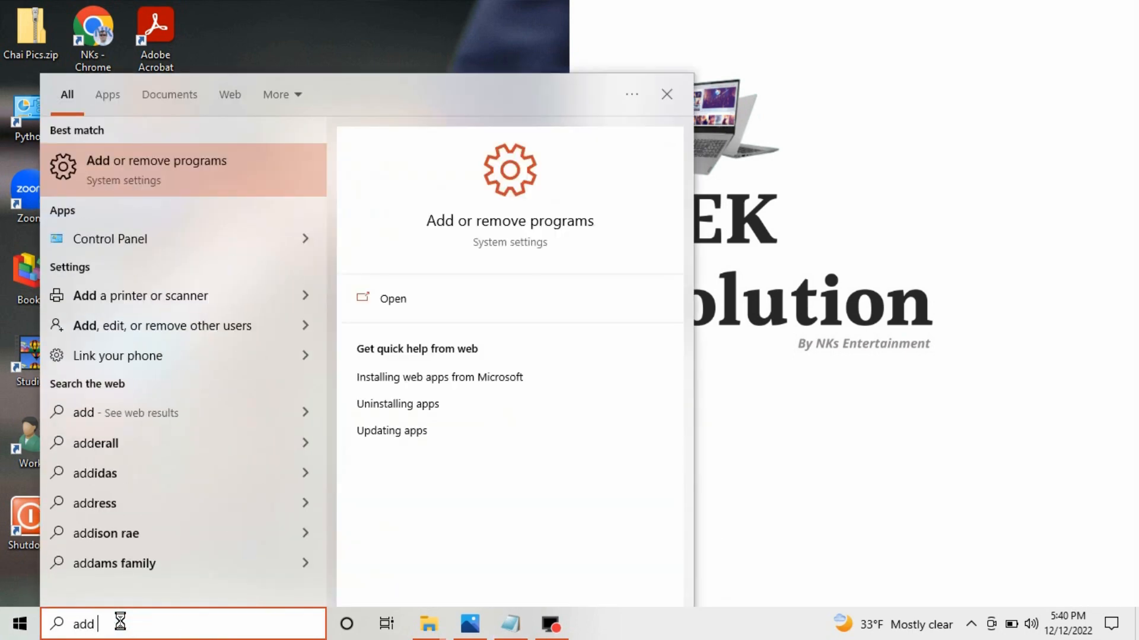
{"action": "type", "text": " or remove"}
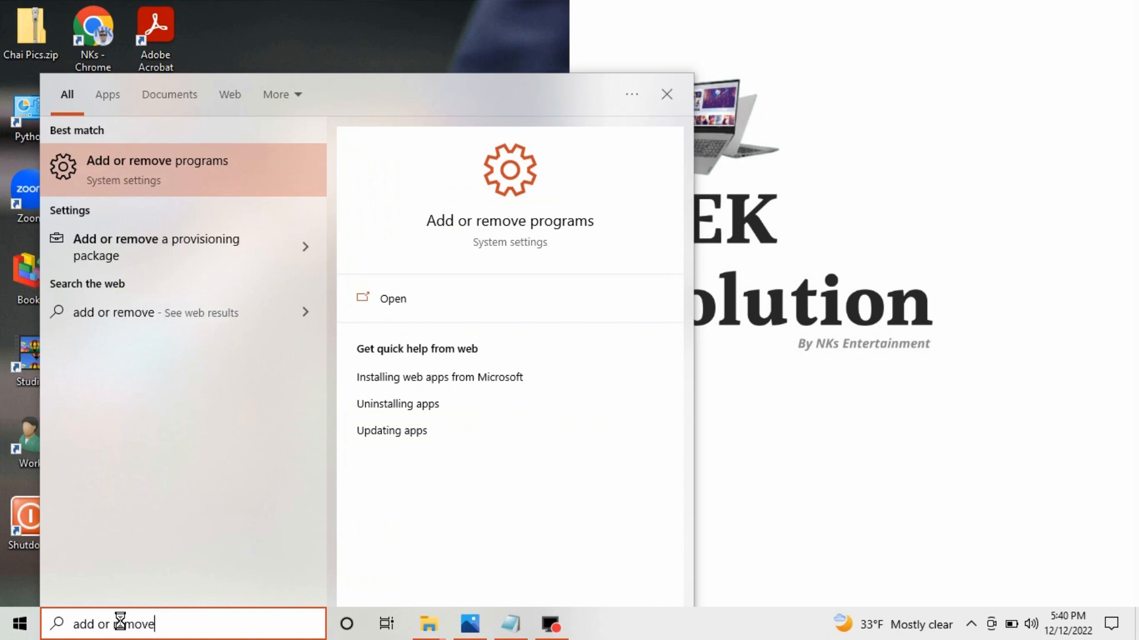
{"action": "left_click", "coordinate": [175, 166]}
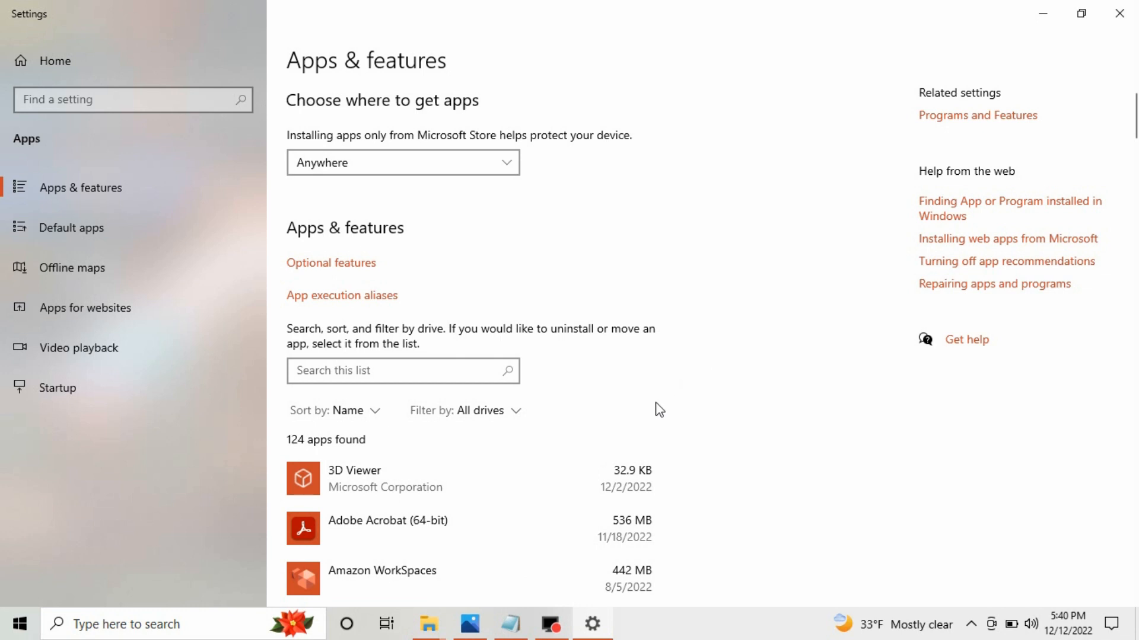
Step: Examine the list of installed apps with their sizes and dates for unneeded programs, and close the Settings window
{"action": "scroll", "coordinate": [658, 409], "scroll_direction": "down", "scroll_amount": 3}
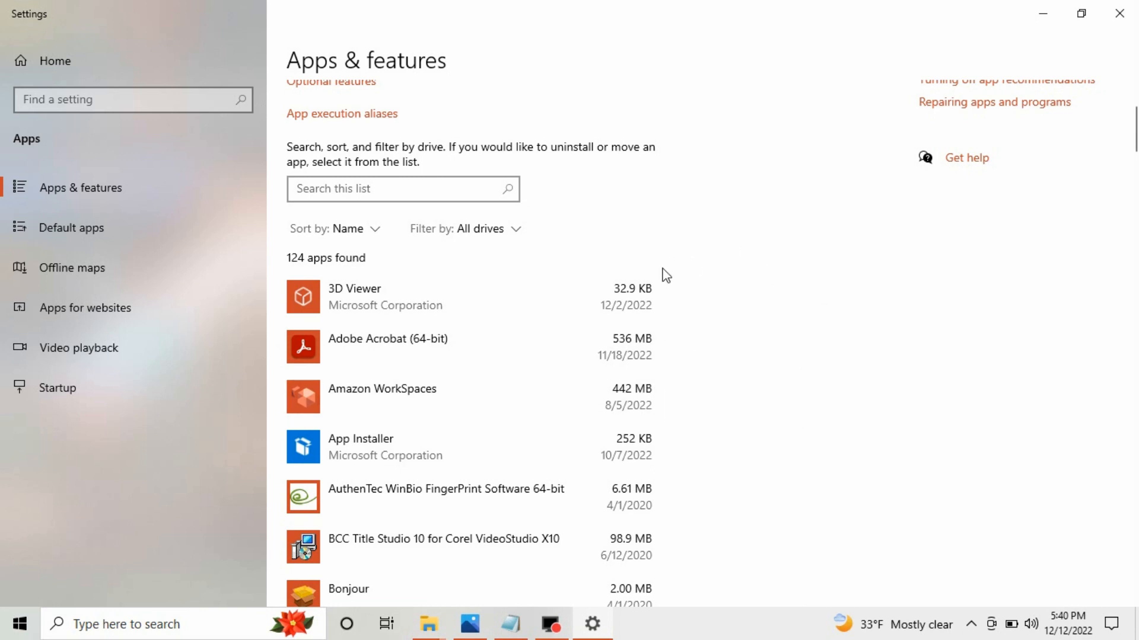
{"action": "scroll", "coordinate": [663, 268], "scroll_direction": "down", "scroll_amount": 2}
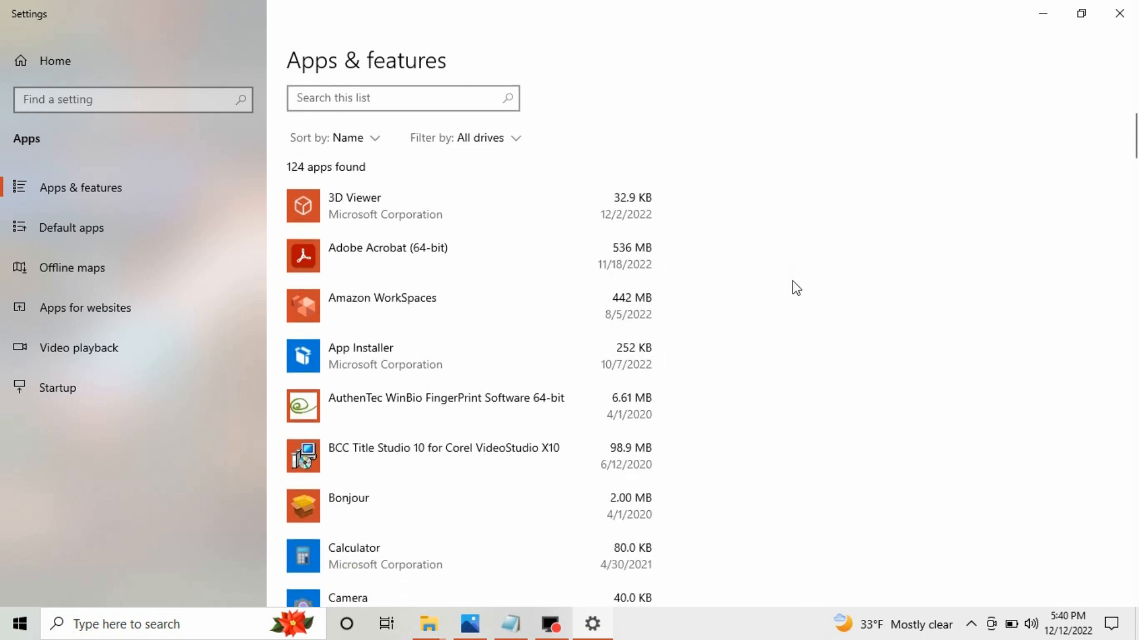
{"action": "scroll", "coordinate": [759, 300], "scroll_direction": "up", "scroll_amount": 5}
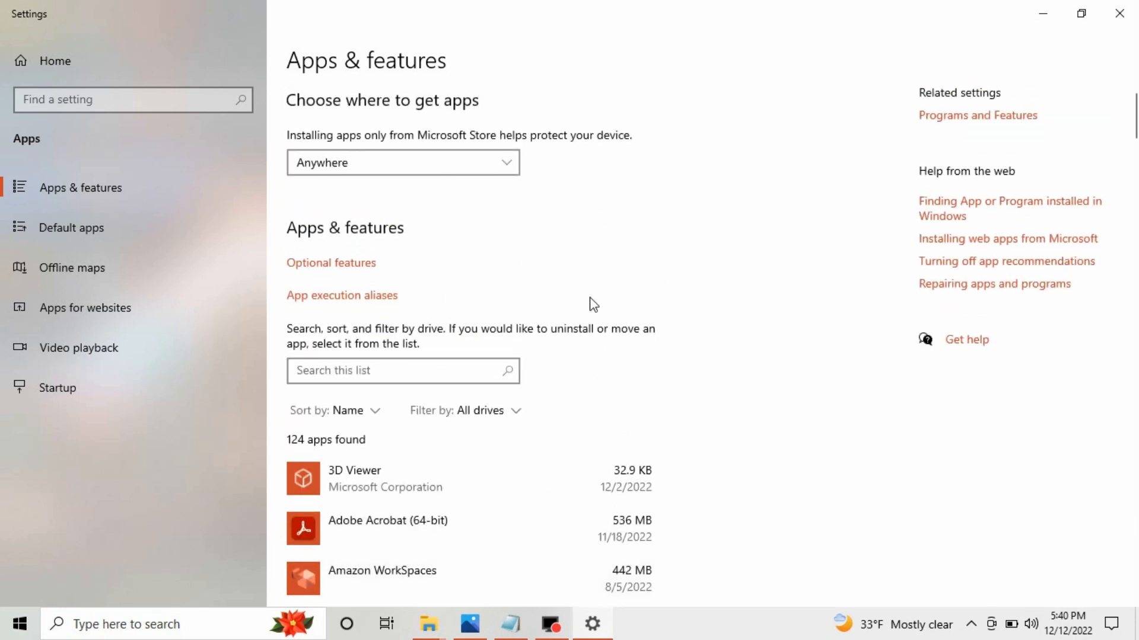
{"action": "scroll", "coordinate": [634, 271], "scroll_direction": "down", "scroll_amount": 3}
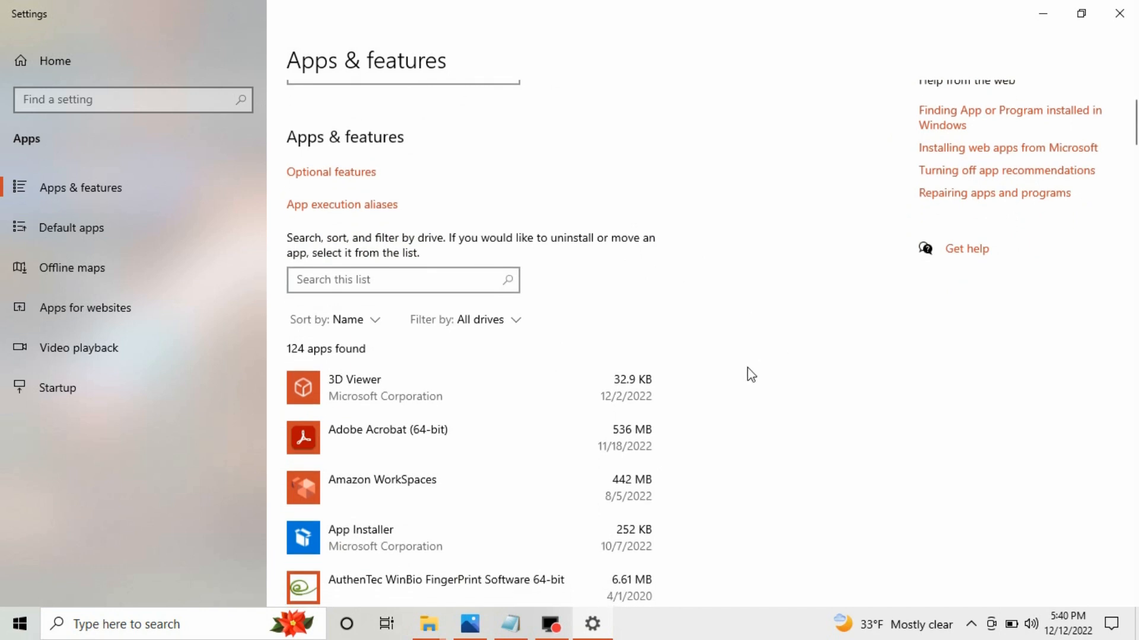
{"action": "scroll", "coordinate": [751, 374], "scroll_direction": "down", "scroll_amount": 6}
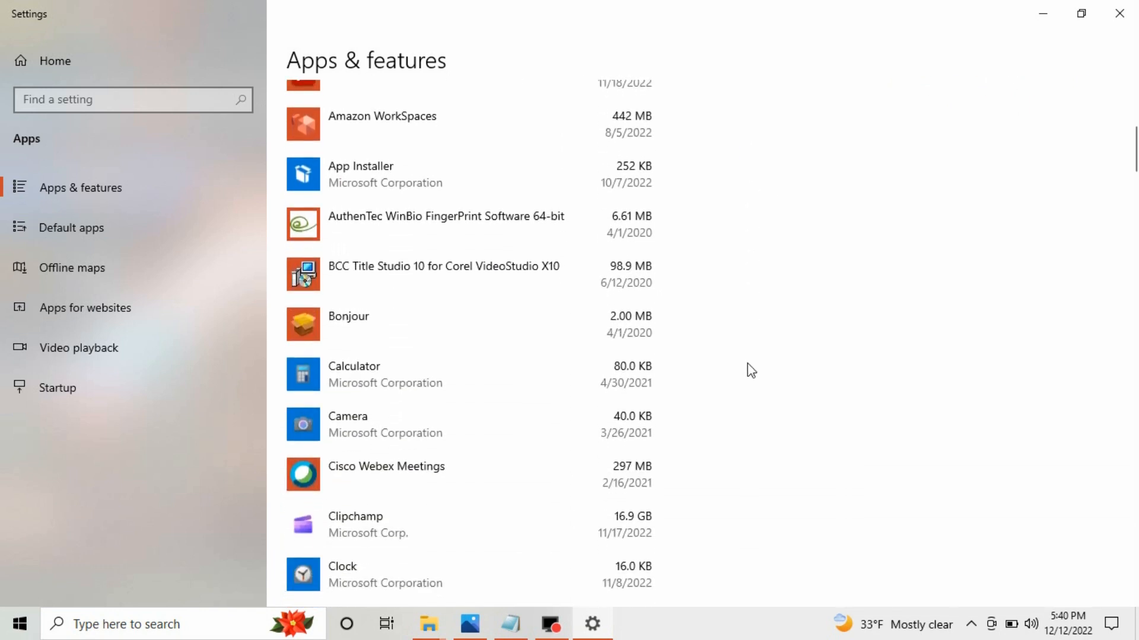
{"action": "scroll", "coordinate": [751, 371], "scroll_direction": "down", "scroll_amount": 3}
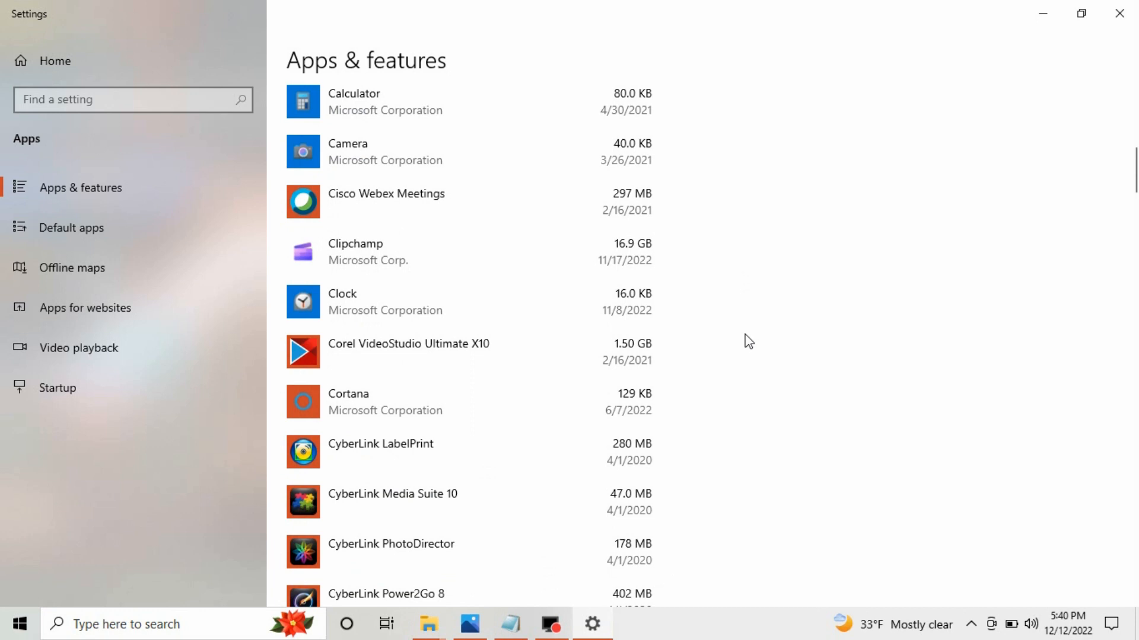
{"action": "scroll", "coordinate": [749, 331], "scroll_direction": "down", "scroll_amount": 3}
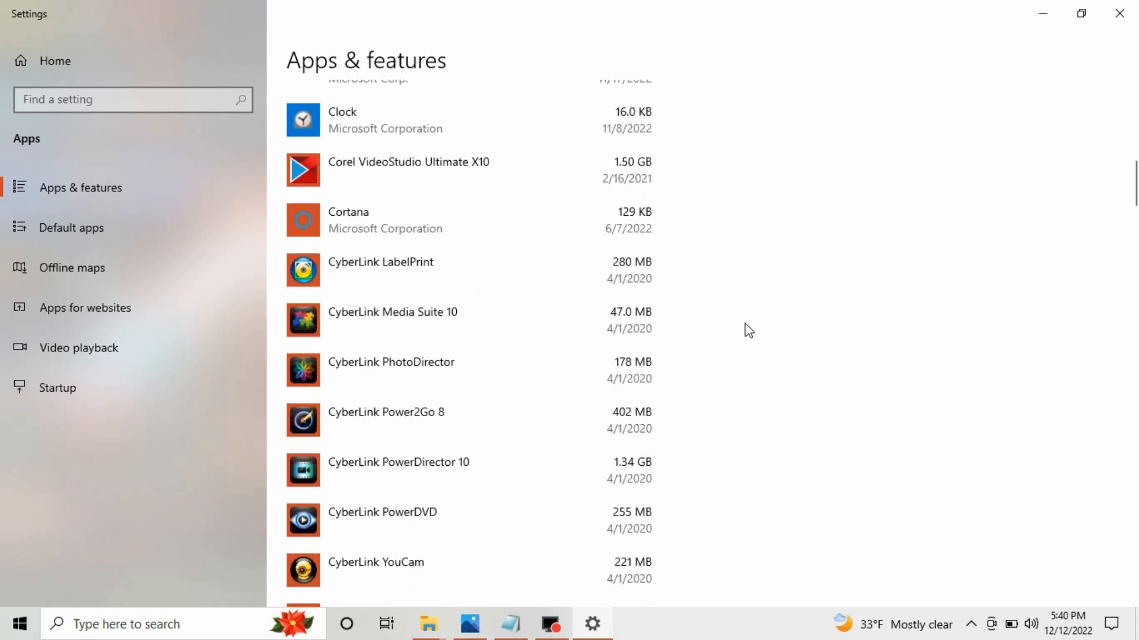
{"action": "scroll", "coordinate": [749, 330], "scroll_direction": "down", "scroll_amount": 6}
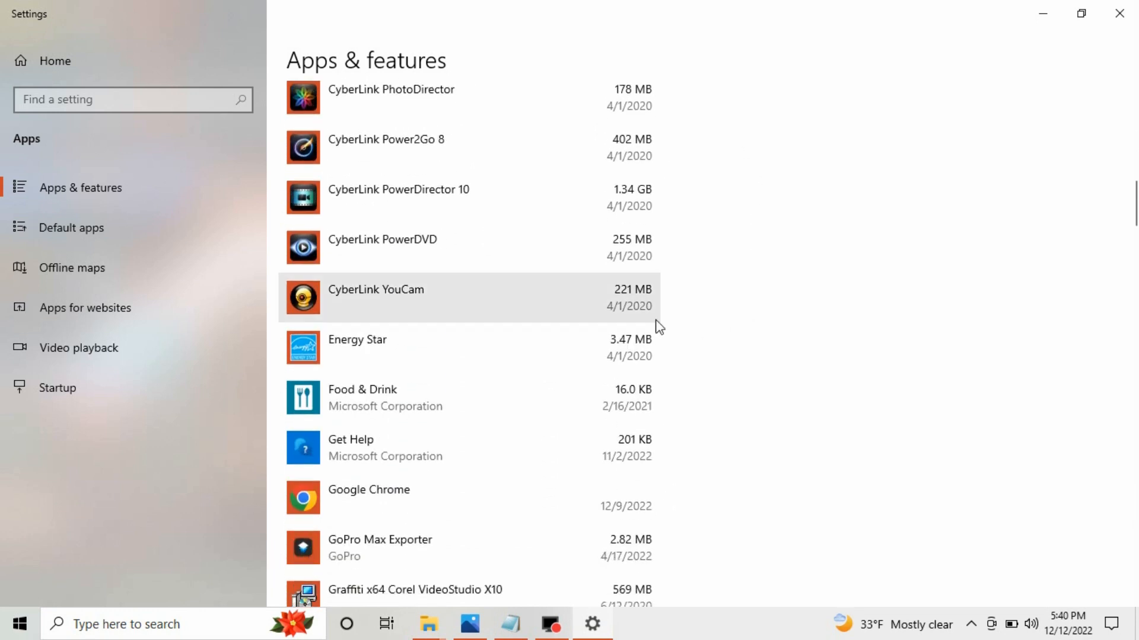
{"action": "scroll", "coordinate": [715, 359], "scroll_direction": "down", "scroll_amount": 2}
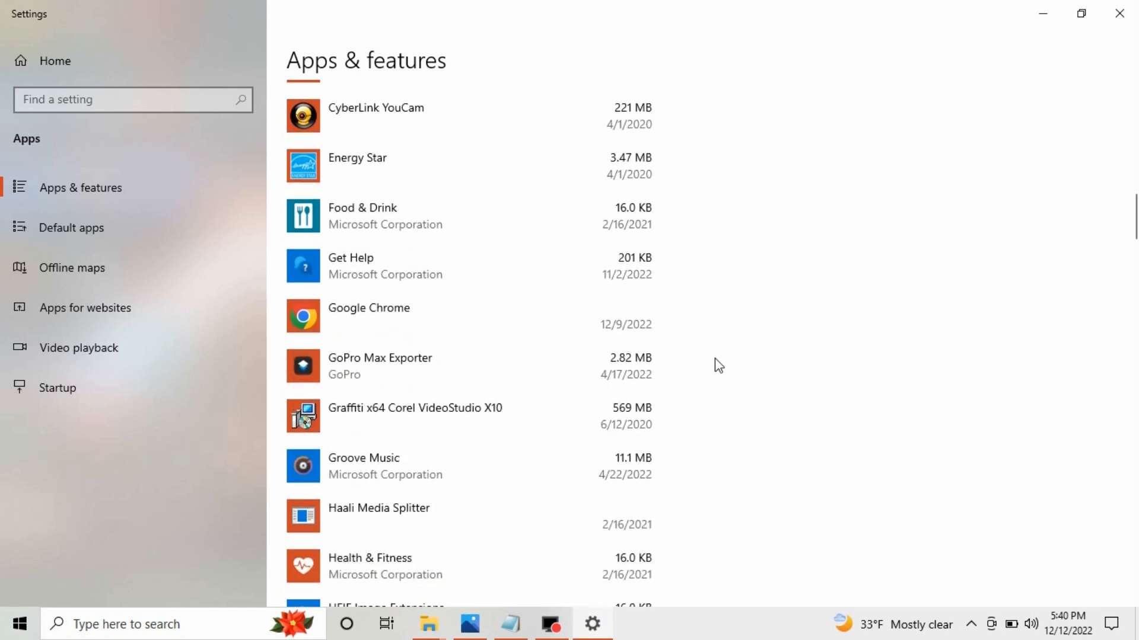
{"action": "scroll", "coordinate": [715, 359], "scroll_direction": "down", "scroll_amount": 2}
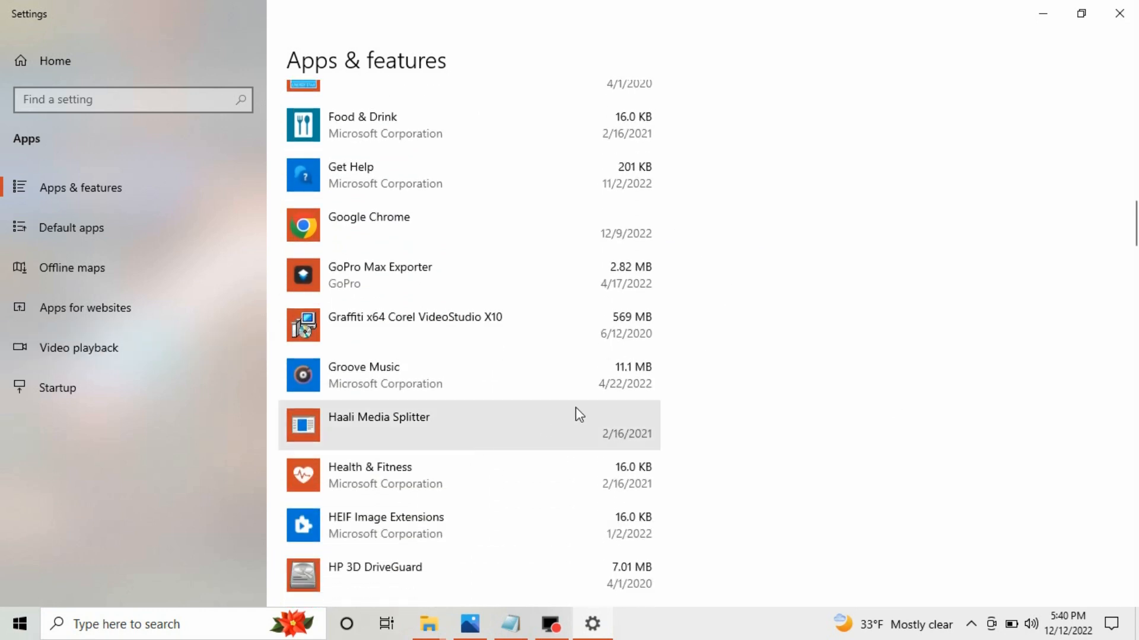
{"action": "scroll", "coordinate": [748, 413], "scroll_direction": "down", "scroll_amount": 3}
{"action": "scroll", "coordinate": [758, 427], "scroll_direction": "down", "scroll_amount": 3}
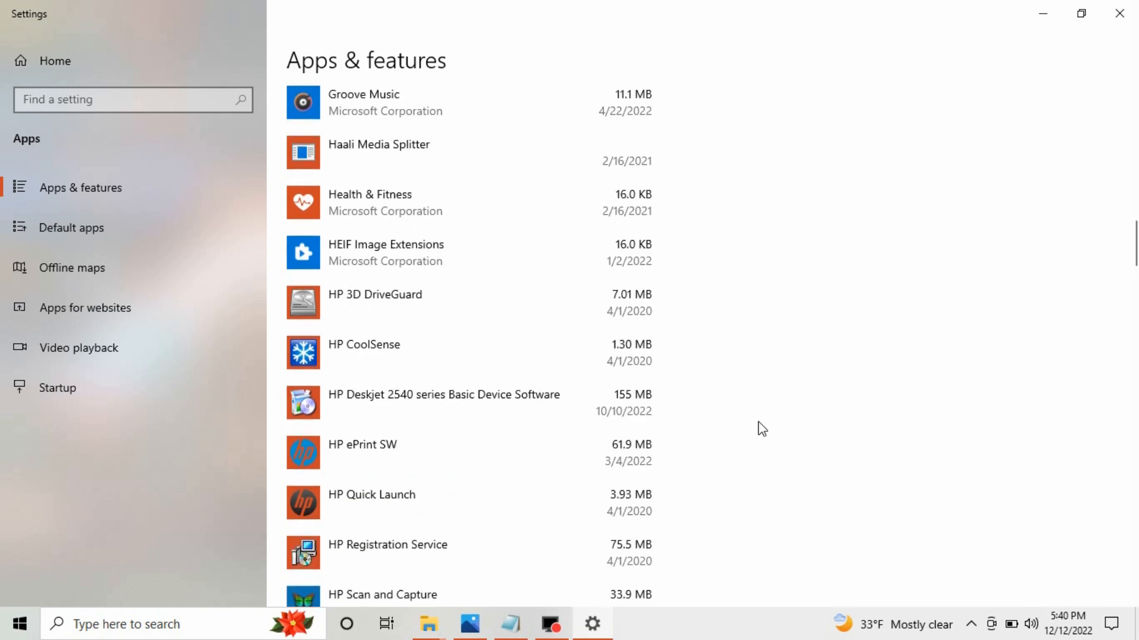
{"action": "scroll", "coordinate": [721, 380], "scroll_direction": "down", "scroll_amount": 2}
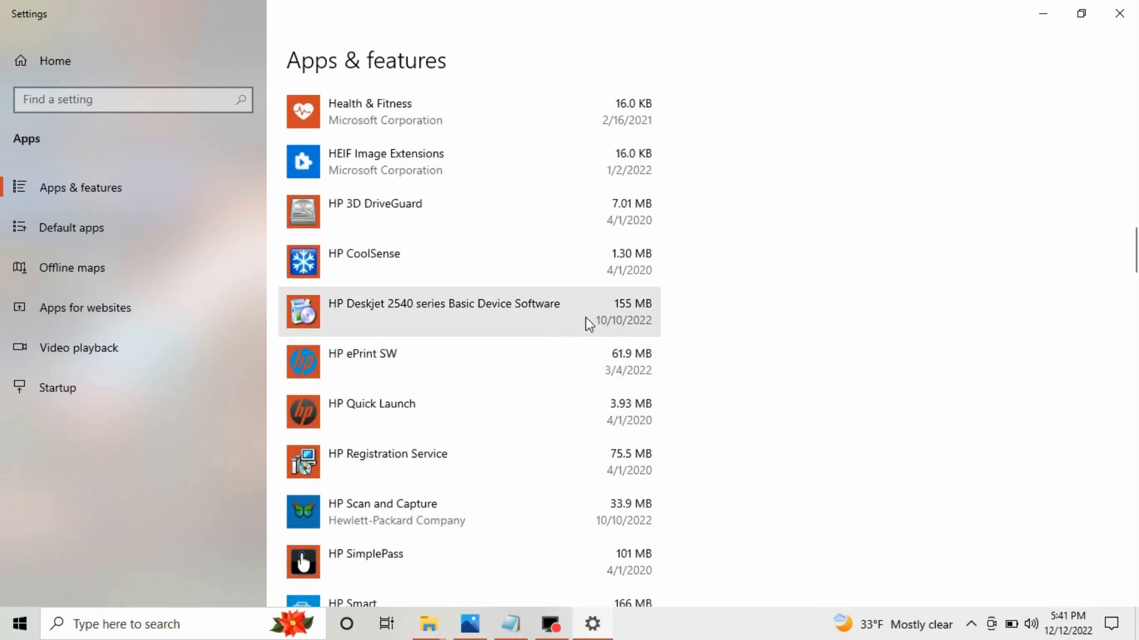
{"action": "scroll", "coordinate": [586, 320], "scroll_direction": "down", "scroll_amount": 4}
{"action": "scroll", "coordinate": [614, 327], "scroll_direction": "down", "scroll_amount": 7}
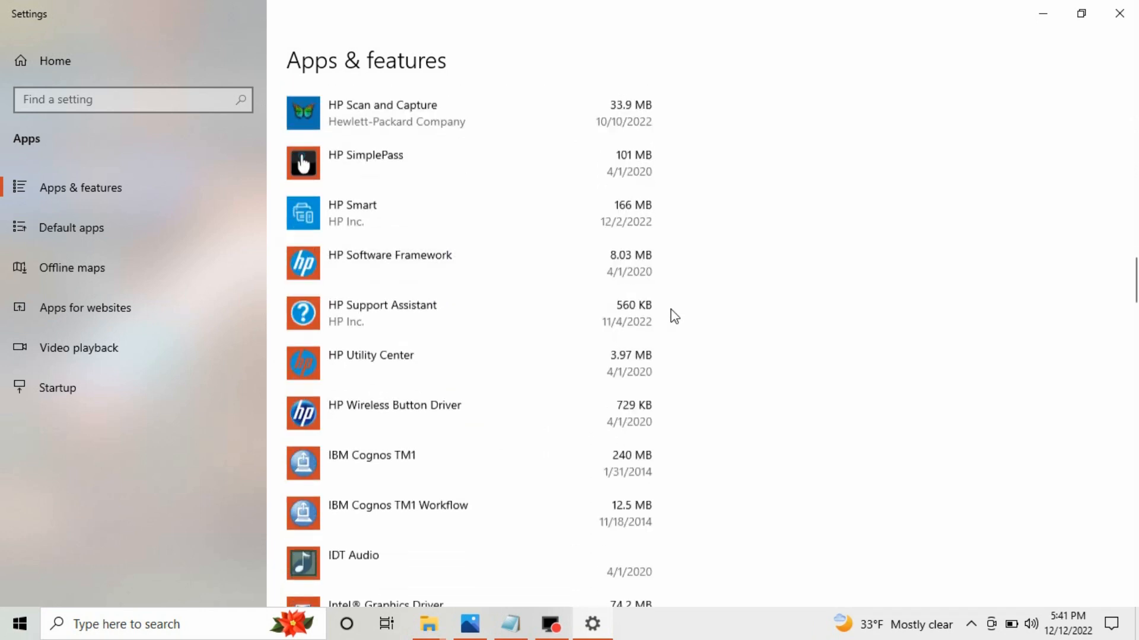
{"action": "scroll", "coordinate": [629, 352], "scroll_direction": "down", "scroll_amount": 6}
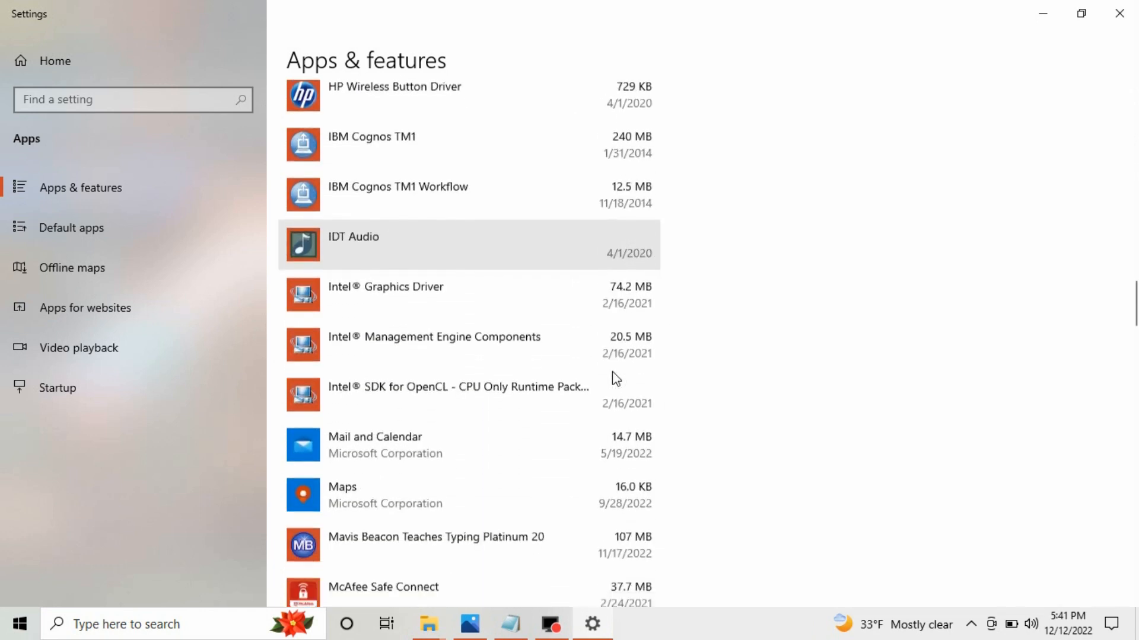
{"action": "scroll", "coordinate": [648, 350], "scroll_direction": "down", "scroll_amount": 7}
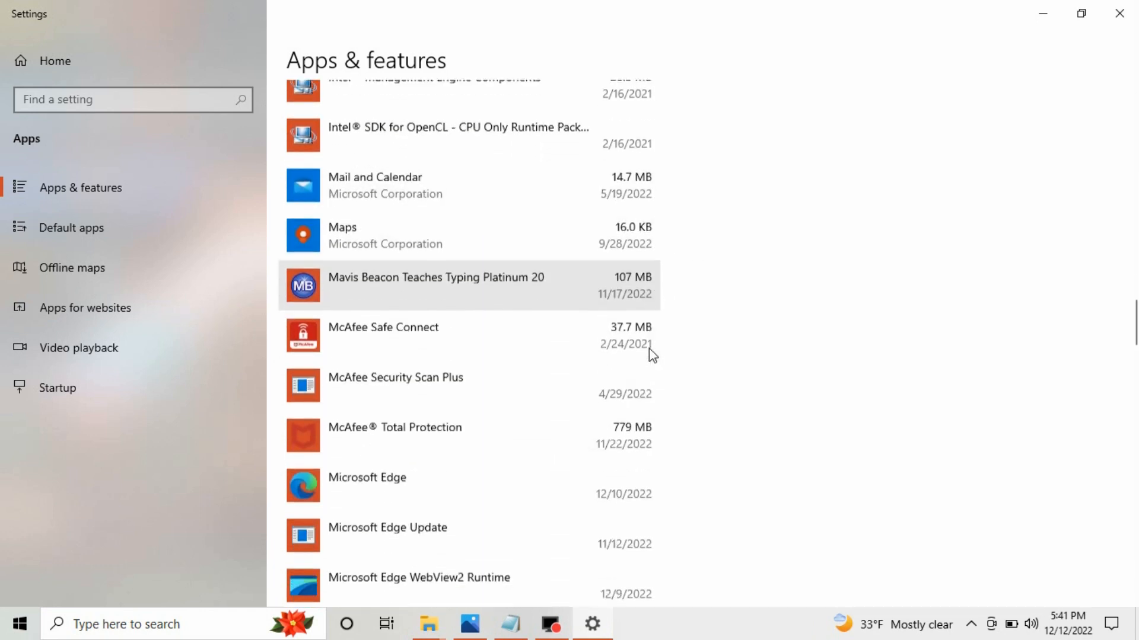
{"action": "scroll", "coordinate": [649, 349], "scroll_direction": "down", "scroll_amount": 5}
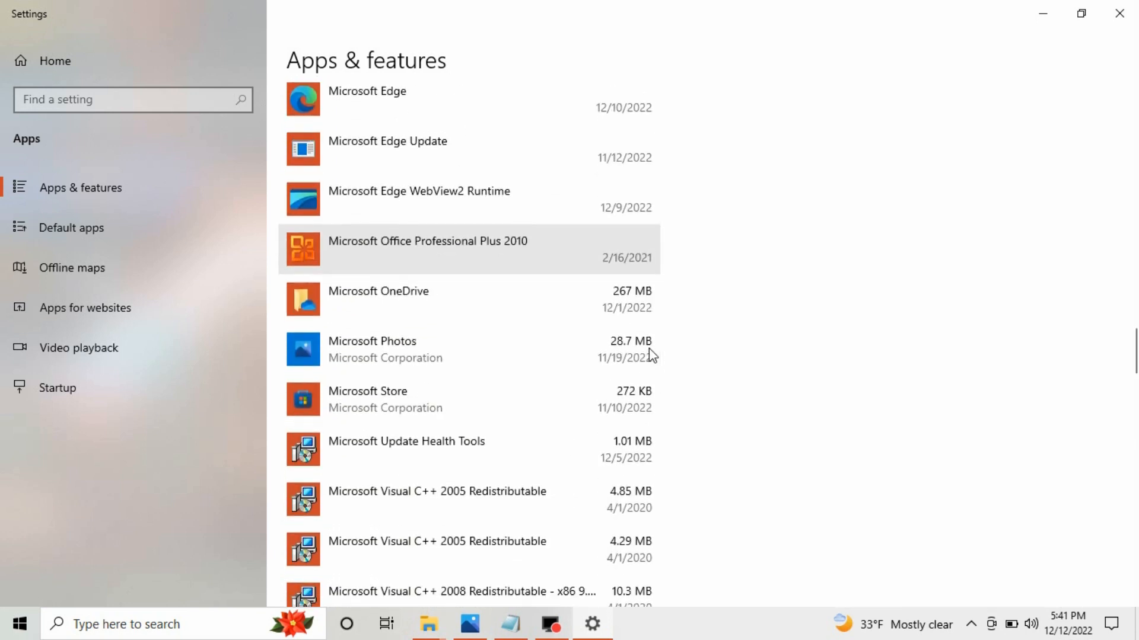
{"action": "scroll", "coordinate": [655, 334], "scroll_direction": "down", "scroll_amount": 10}
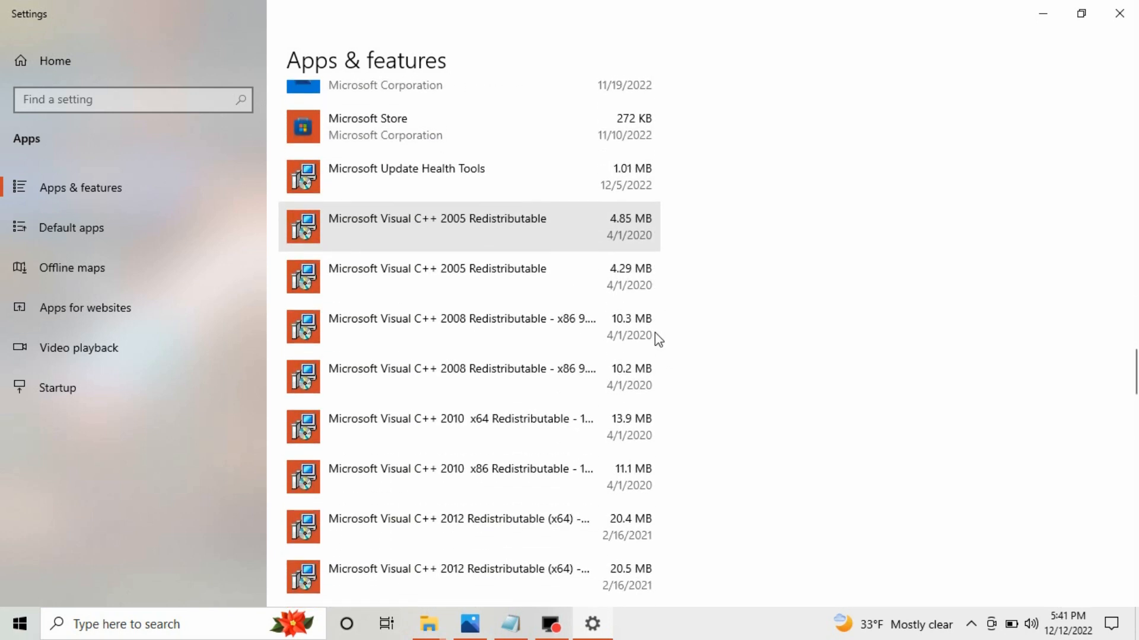
{"action": "scroll", "coordinate": [655, 335], "scroll_direction": "down", "scroll_amount": 7}
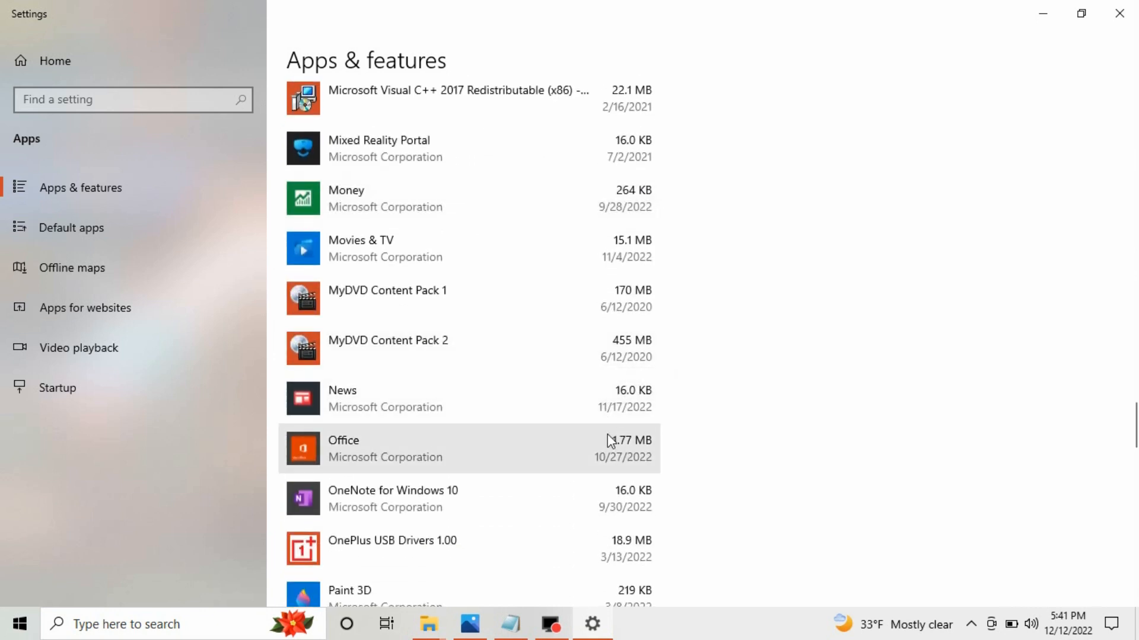
{"action": "scroll", "coordinate": [602, 508], "scroll_direction": "down", "scroll_amount": 2}
{"action": "scroll", "coordinate": [595, 539], "scroll_direction": "down", "scroll_amount": 2}
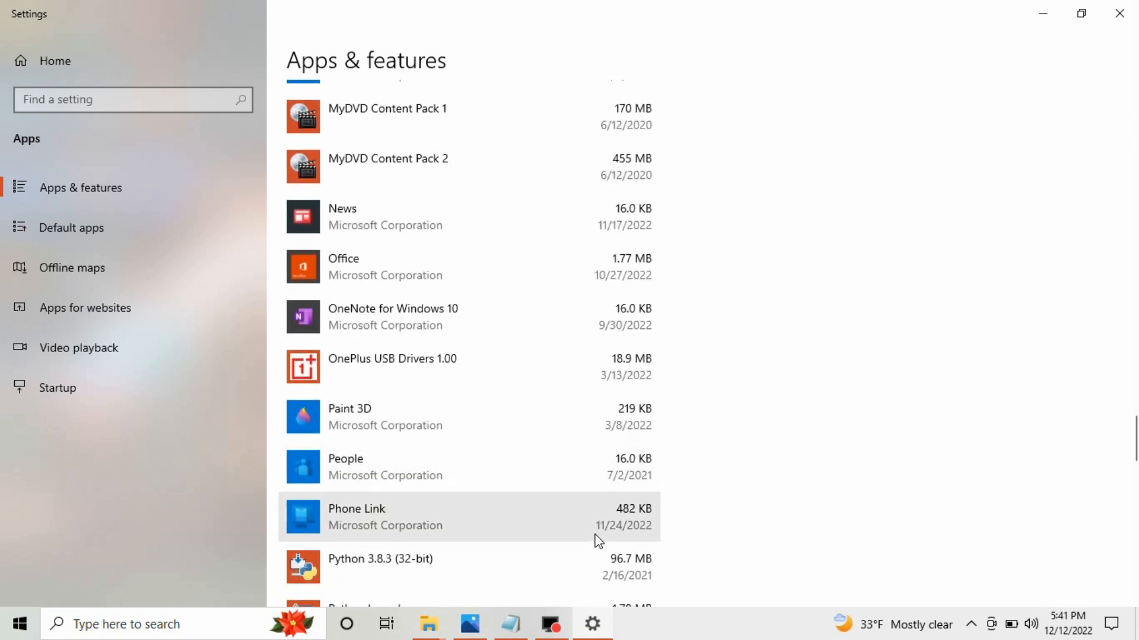
{"action": "scroll", "coordinate": [569, 556], "scroll_direction": "down", "scroll_amount": 2}
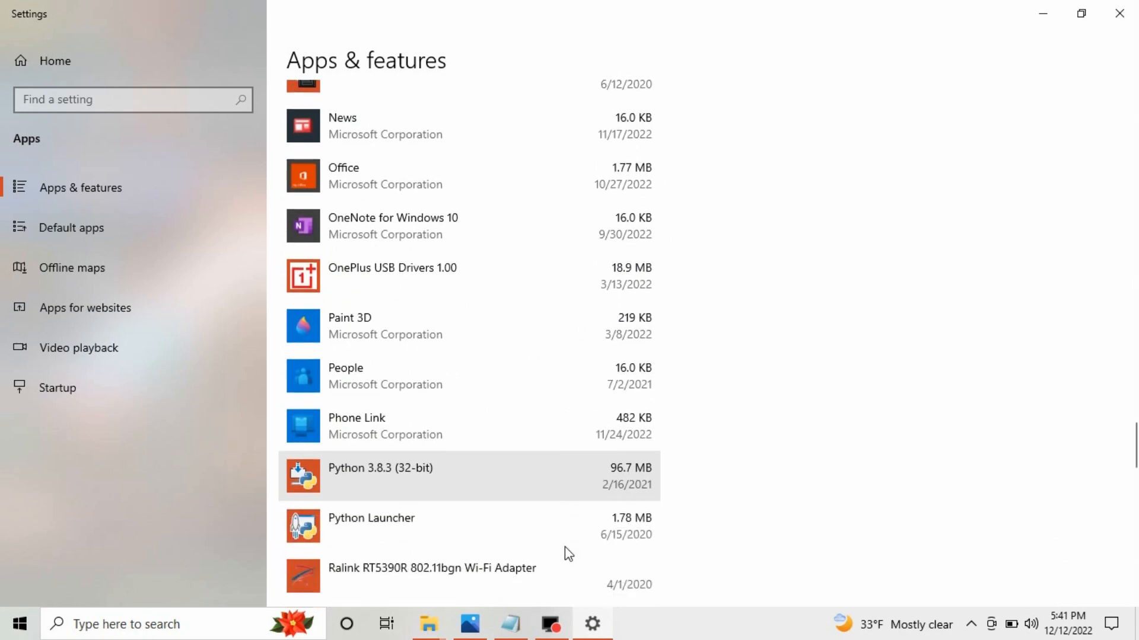
{"action": "scroll", "coordinate": [570, 563], "scroll_direction": "up", "scroll_amount": 4}
{"action": "scroll", "coordinate": [553, 219], "scroll_direction": "up", "scroll_amount": 20}
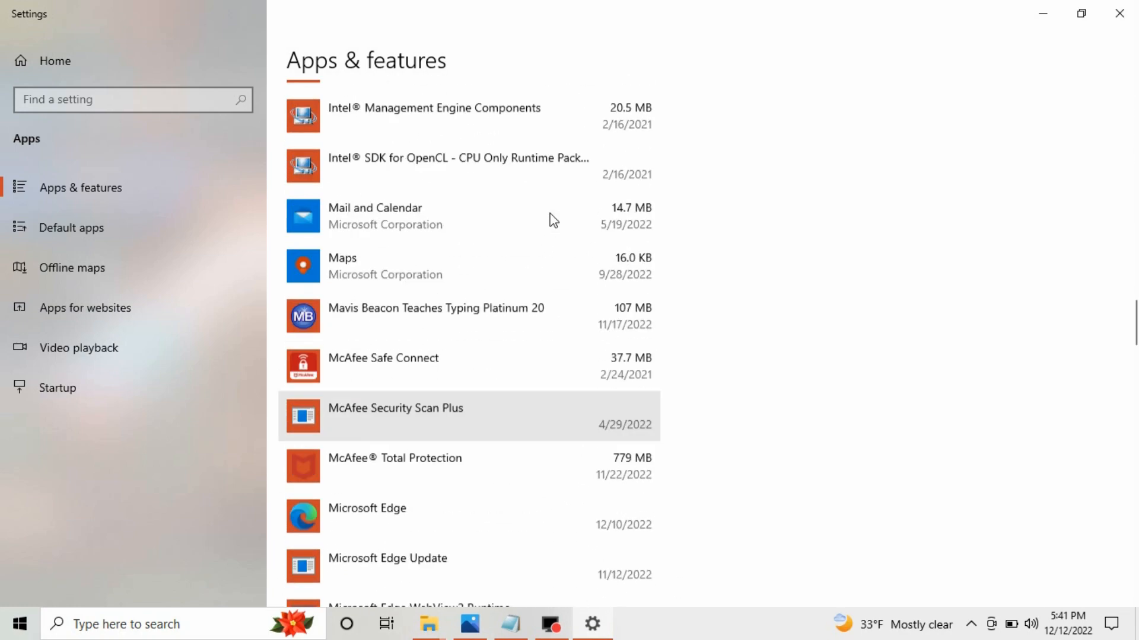
{"action": "scroll", "coordinate": [551, 220], "scroll_direction": "up", "scroll_amount": 15}
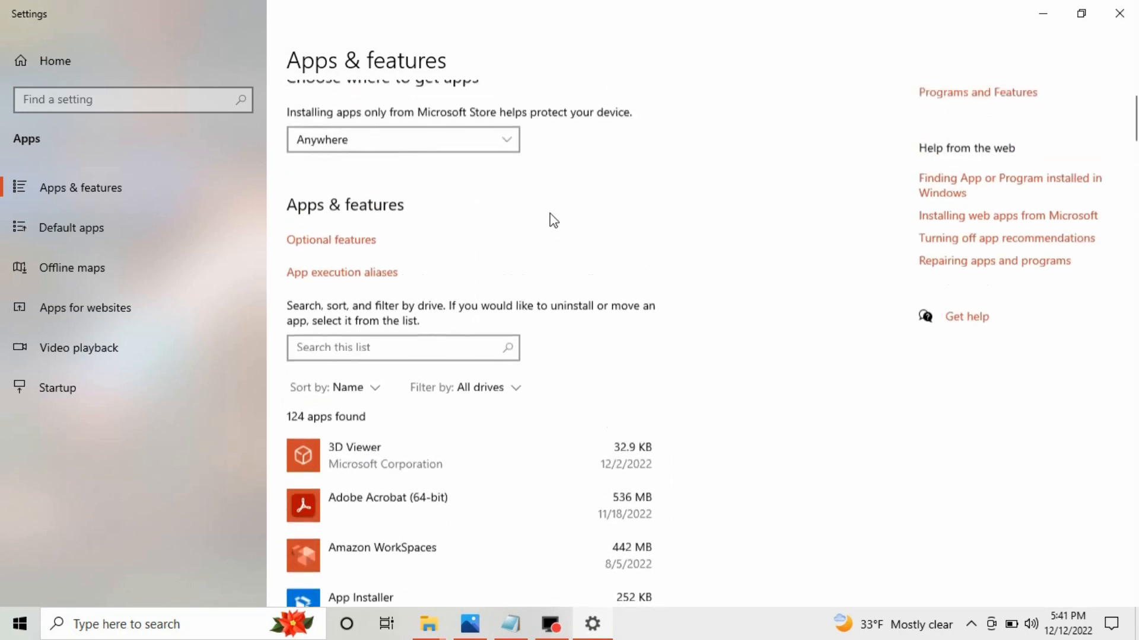
{"action": "scroll", "coordinate": [587, 519], "scroll_direction": "down", "scroll_amount": 3}
{"action": "scroll", "coordinate": [706, 426], "scroll_direction": "down", "scroll_amount": 3}
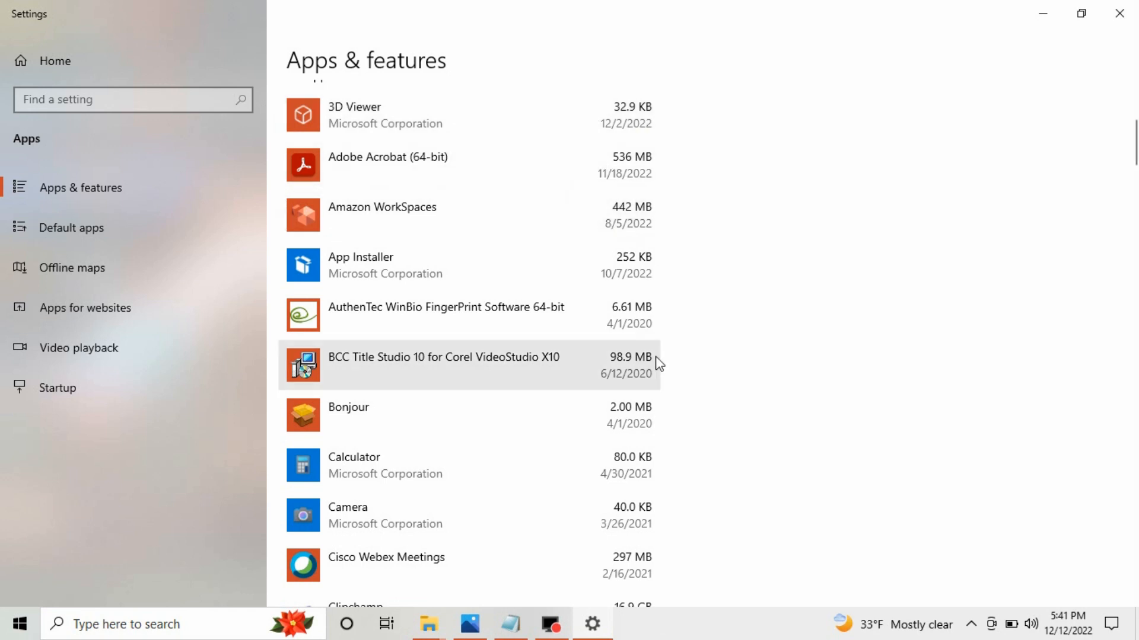
{"action": "scroll", "coordinate": [628, 386], "scroll_direction": "up", "scroll_amount": 5}
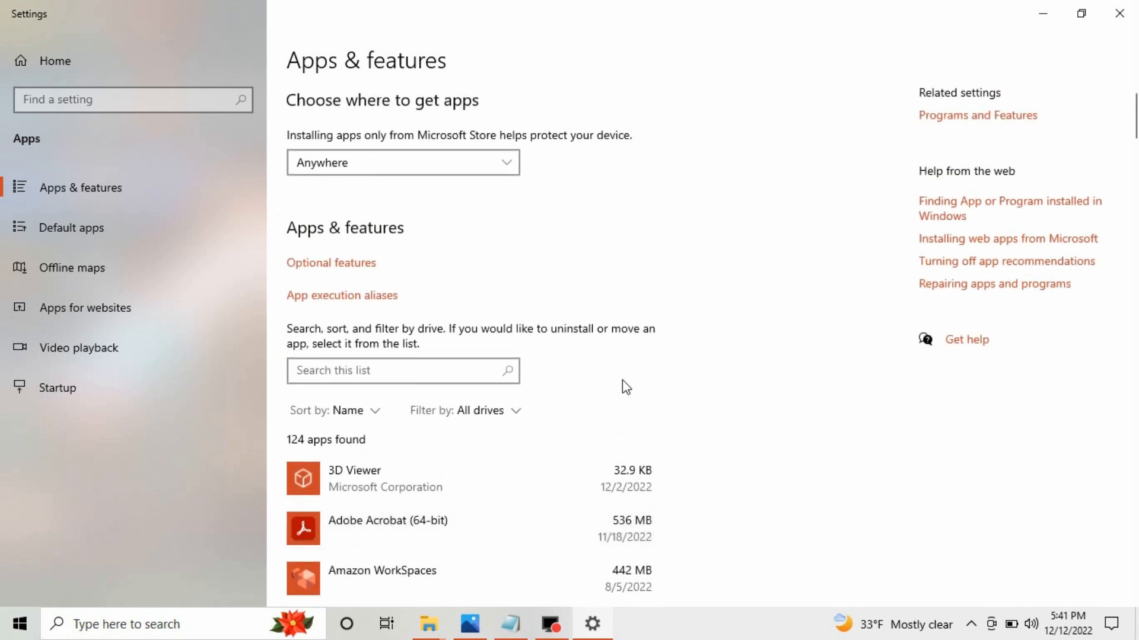
{"action": "left_click", "coordinate": [1119, 13]}
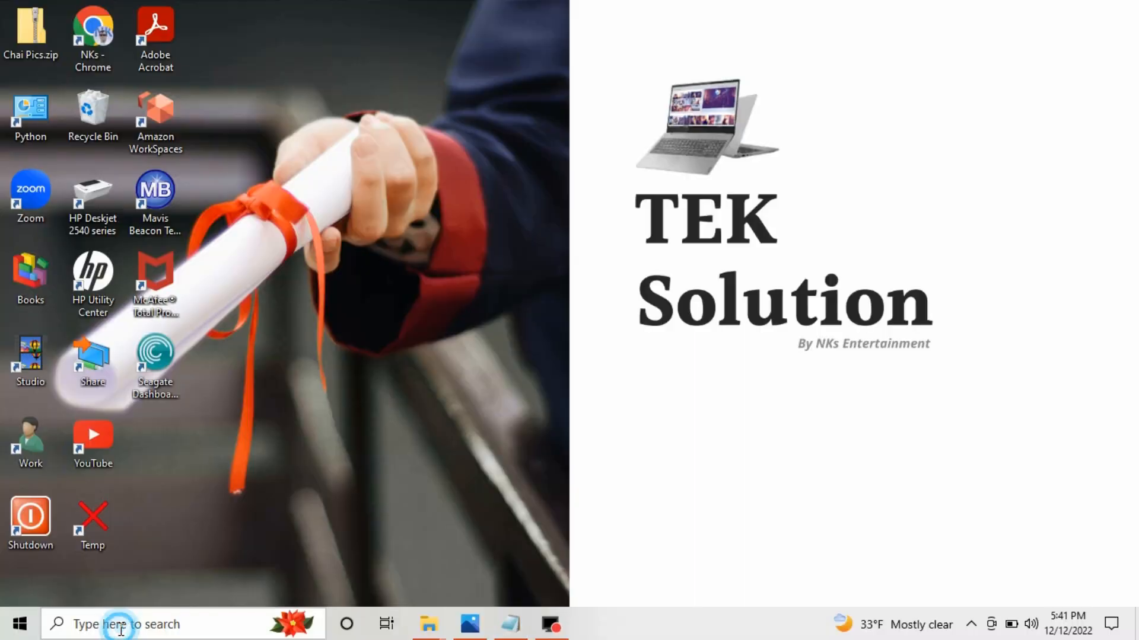
Step: Search Windows for "storage" to open the Storage settings, and examine the space used by each category on Local Disk (C:)
{"action": "left_click", "coordinate": [117, 622]}
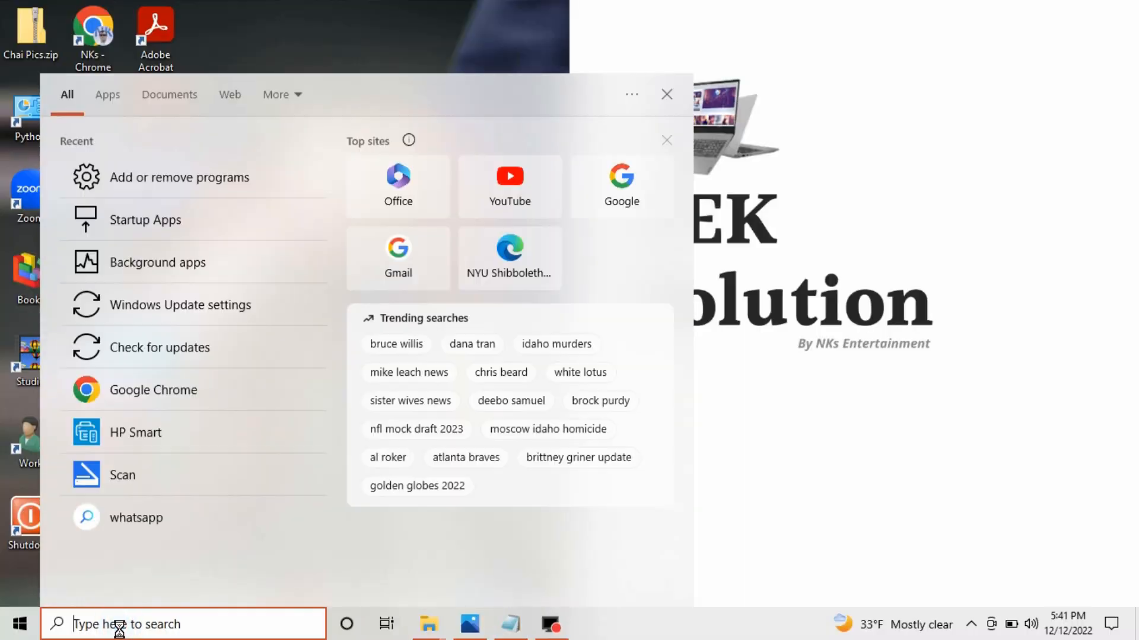
{"action": "type", "text": "storage"}
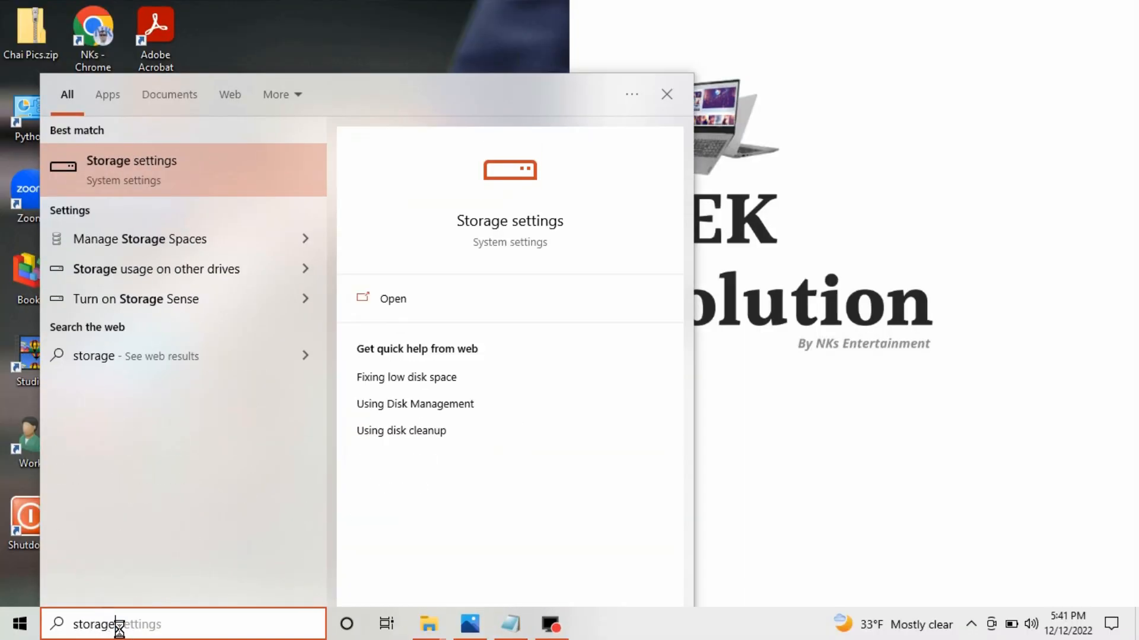
{"action": "left_click", "coordinate": [105, 178]}
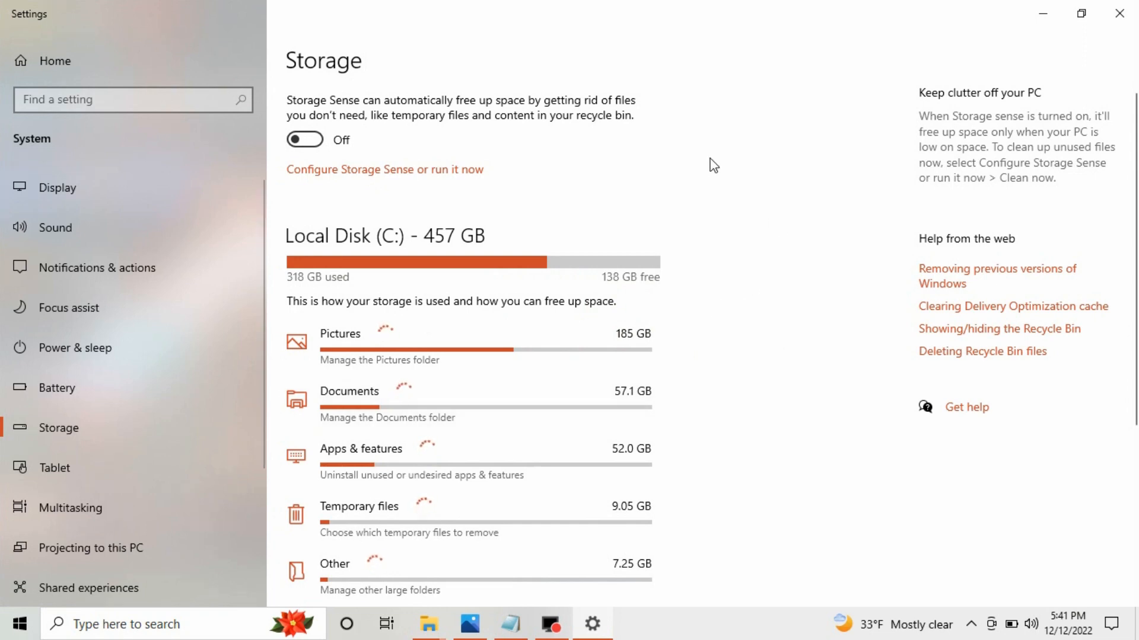
{"action": "scroll", "coordinate": [792, 224], "scroll_direction": "down", "scroll_amount": 1}
{"action": "scroll", "coordinate": [794, 231], "scroll_direction": "down", "scroll_amount": 1}
{"action": "scroll", "coordinate": [806, 237], "scroll_direction": "up", "scroll_amount": 2}
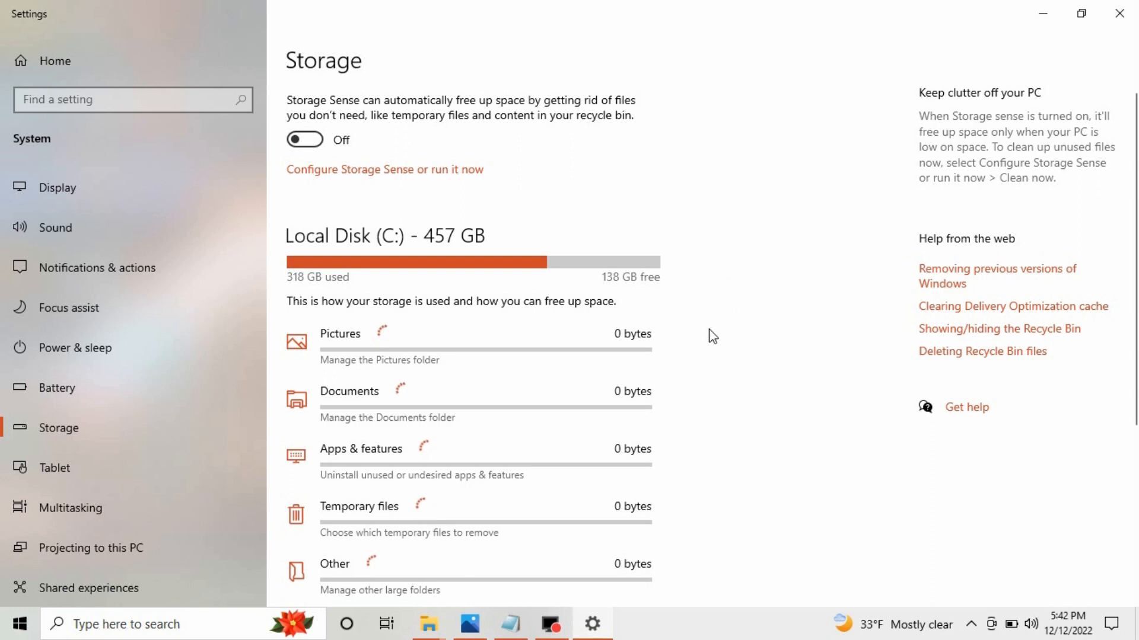
{"action": "scroll", "coordinate": [713, 323], "scroll_direction": "down", "scroll_amount": 1}
{"action": "scroll", "coordinate": [714, 324], "scroll_direction": "down", "scroll_amount": 1}
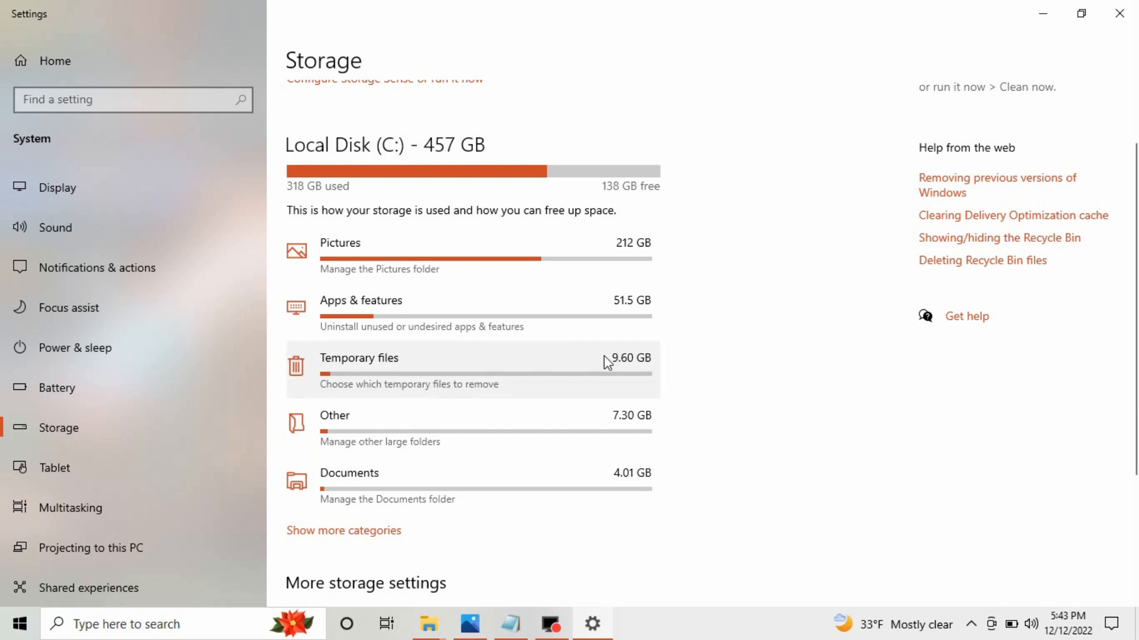
Step: Open the Temporary files category of Local Disk (C:) and examine the removable file types and their sizes
{"action": "left_click", "coordinate": [492, 387]}
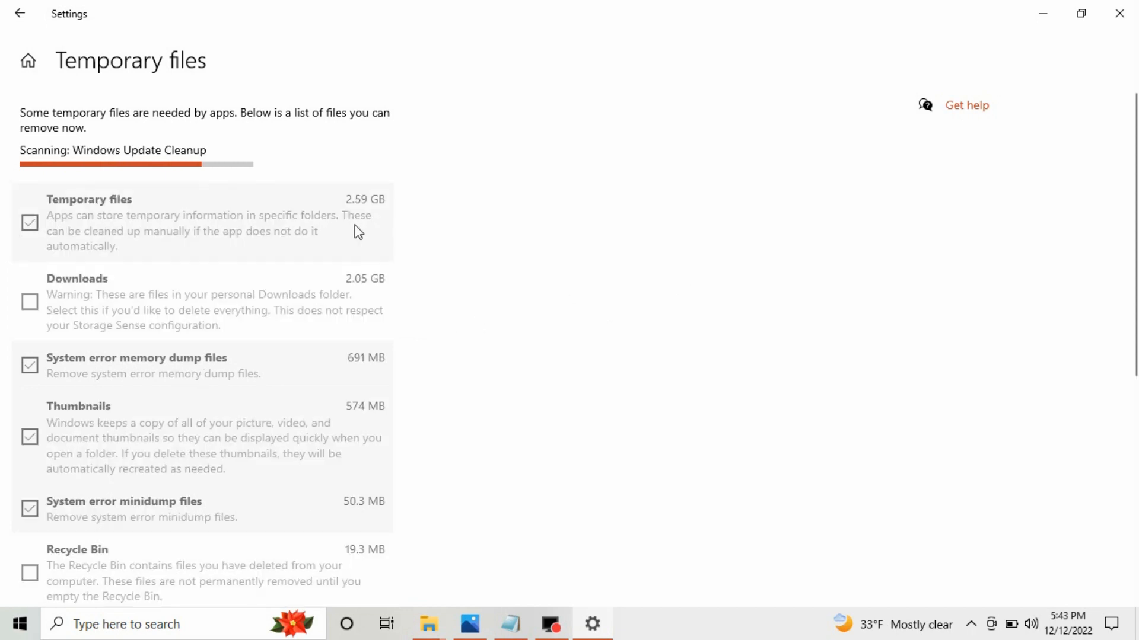
{"action": "scroll", "coordinate": [464, 261], "scroll_direction": "down", "scroll_amount": 1}
{"action": "scroll", "coordinate": [464, 261], "scroll_direction": "up", "scroll_amount": 1}
{"action": "scroll", "coordinate": [424, 343], "scroll_direction": "down", "scroll_amount": 1}
{"action": "scroll", "coordinate": [449, 344], "scroll_direction": "down", "scroll_amount": 1}
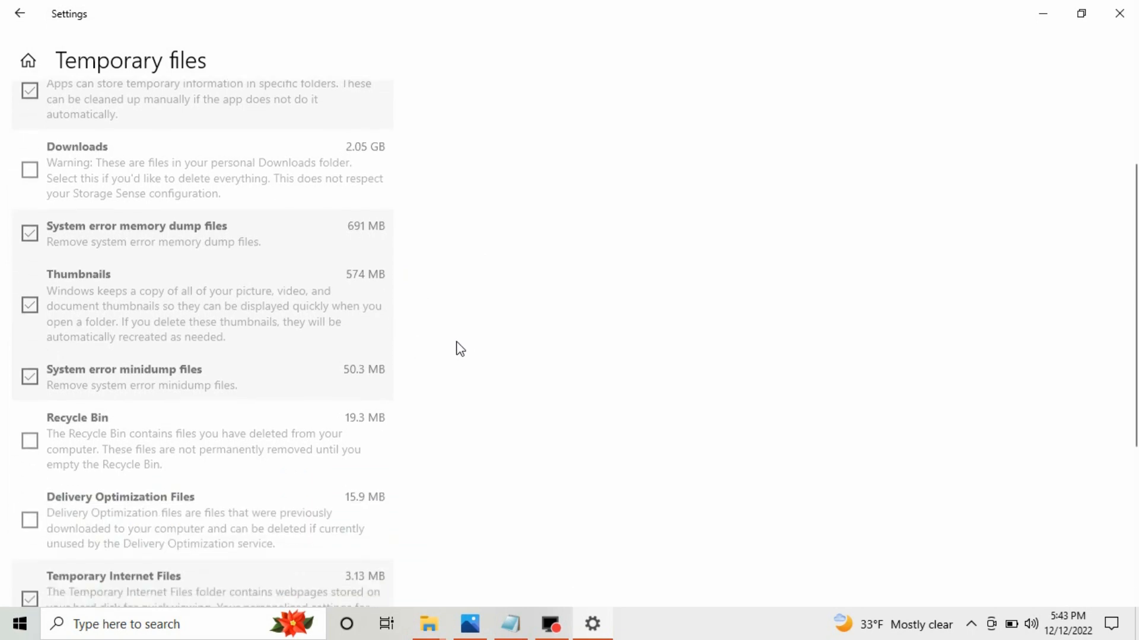
{"action": "scroll", "coordinate": [475, 349], "scroll_direction": "down", "scroll_amount": 1}
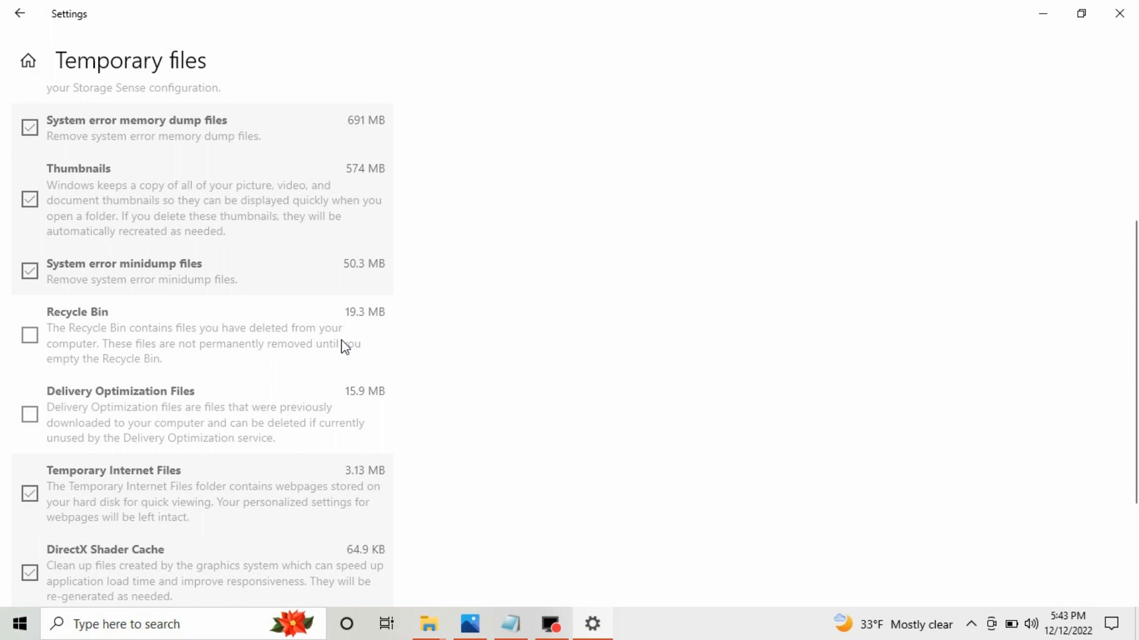
{"action": "scroll", "coordinate": [466, 356], "scroll_direction": "down", "scroll_amount": 1}
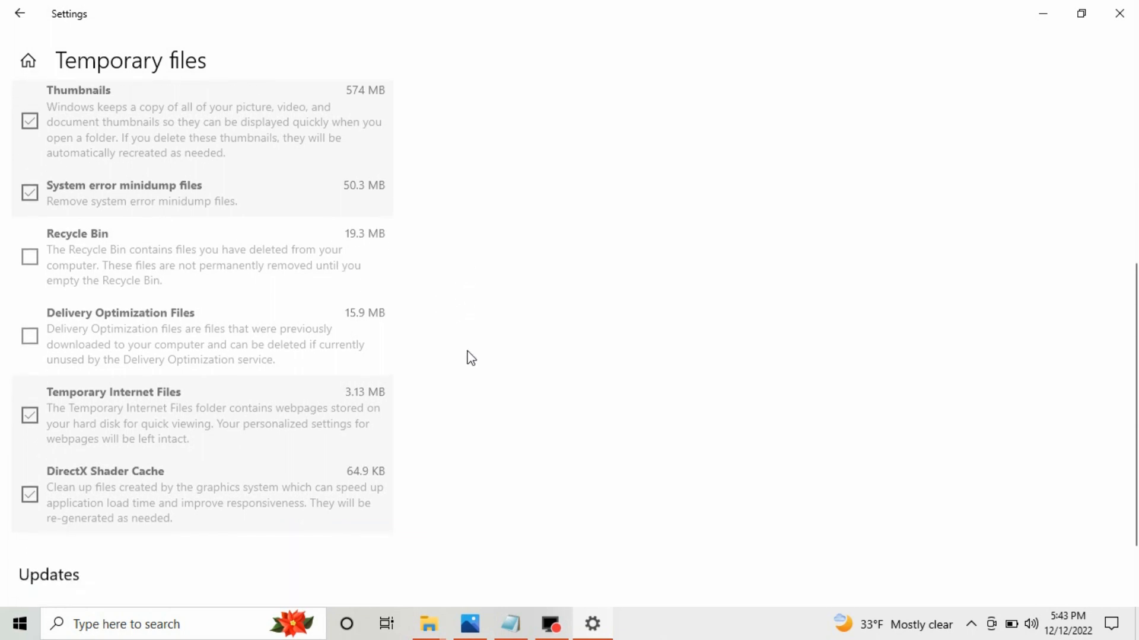
{"action": "scroll", "coordinate": [466, 355], "scroll_direction": "up", "scroll_amount": 4}
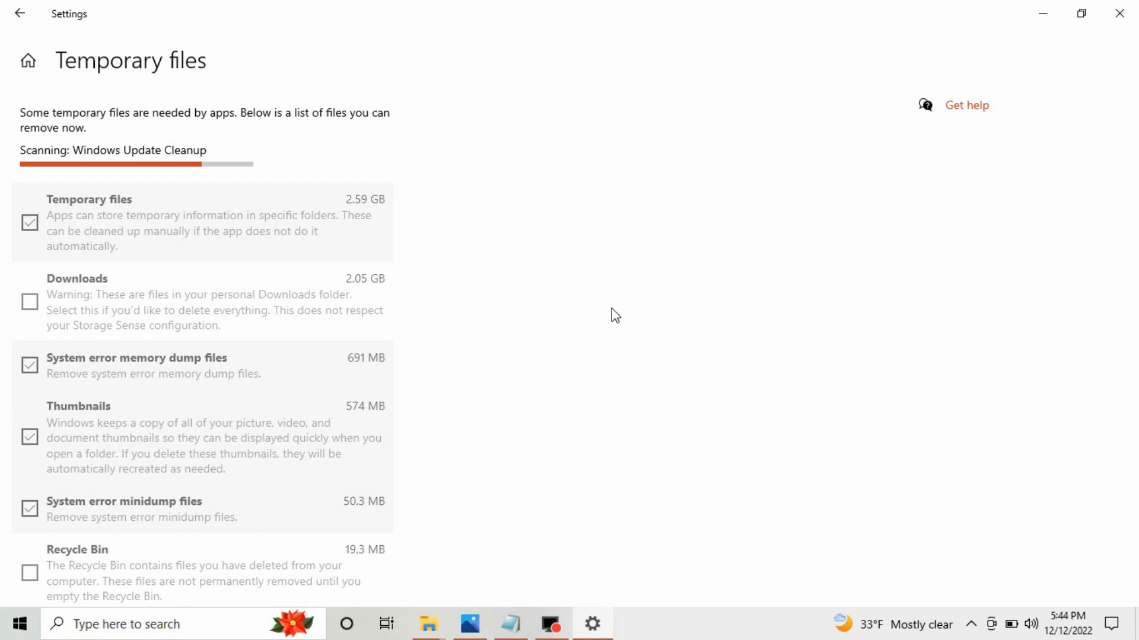
{"action": "scroll", "coordinate": [448, 442], "scroll_direction": "down", "scroll_amount": 7}
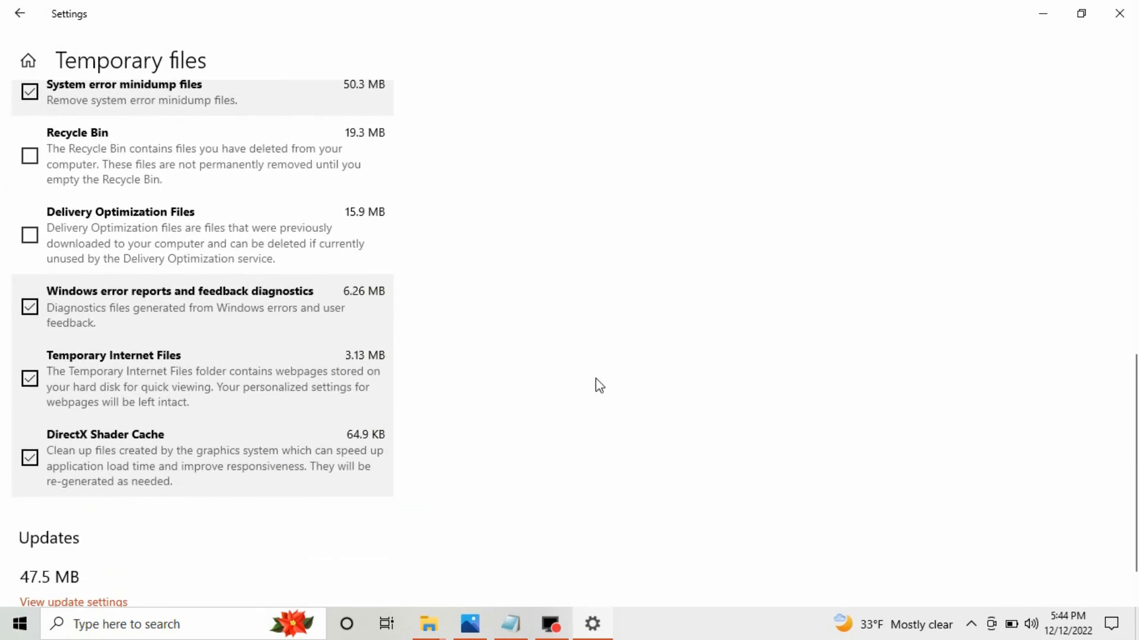
{"action": "scroll", "coordinate": [414, 479], "scroll_direction": "down", "scroll_amount": 1}
{"action": "scroll", "coordinate": [415, 450], "scroll_direction": "up", "scroll_amount": 6}
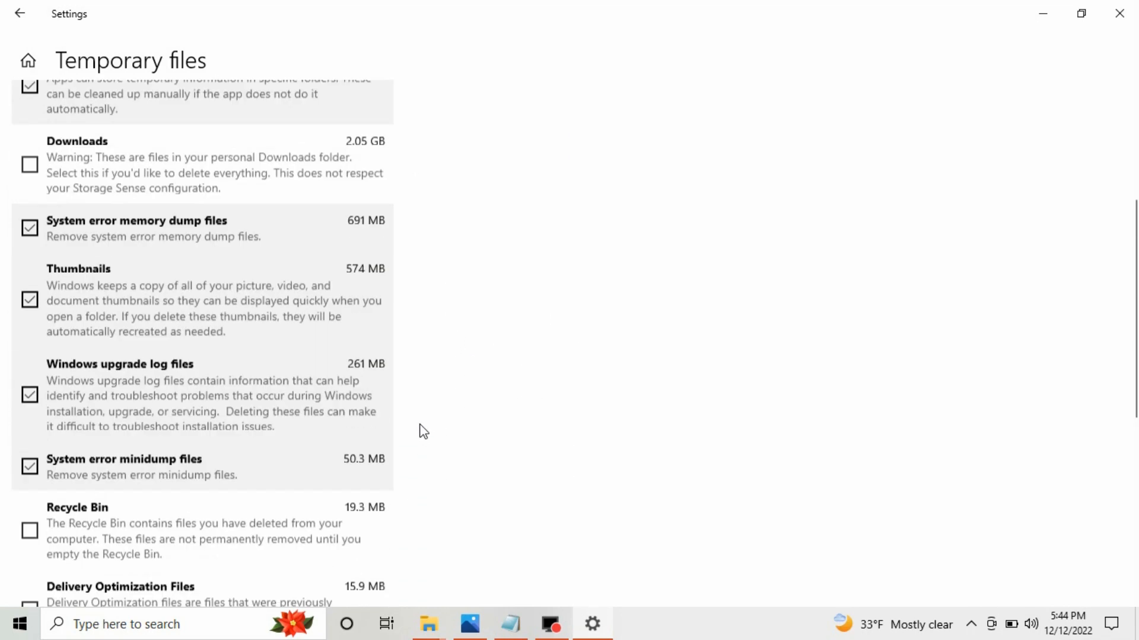
{"action": "scroll", "coordinate": [422, 431], "scroll_direction": "up", "scroll_amount": 5}
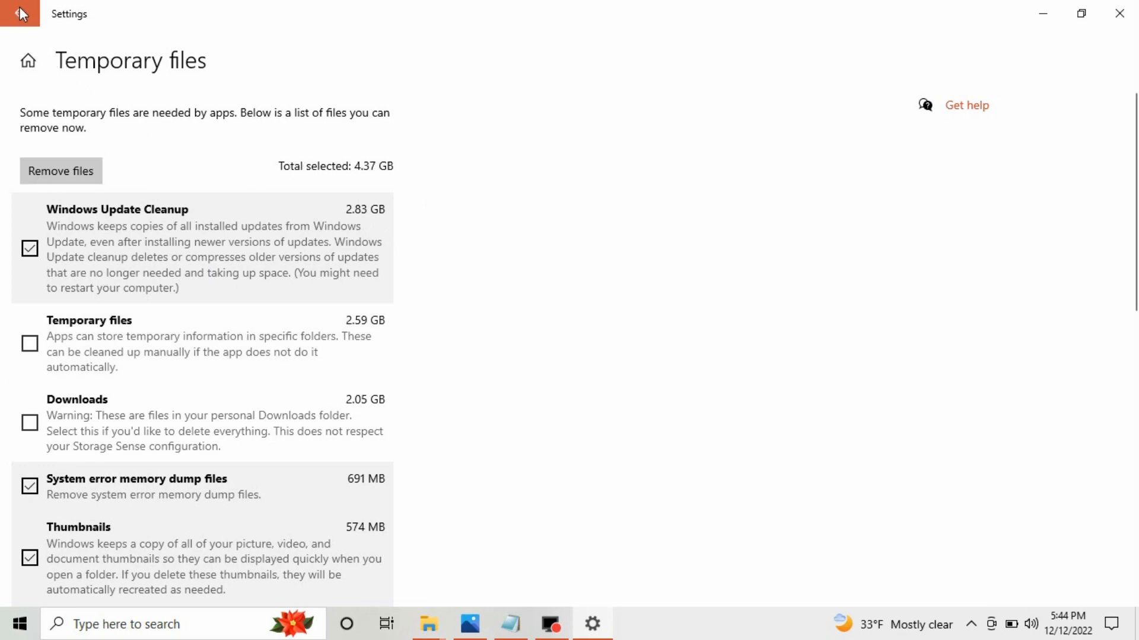
Step: Return to the Storage overview, review the space used by each category, and close the Settings window
{"action": "left_click", "coordinate": [21, 13]}
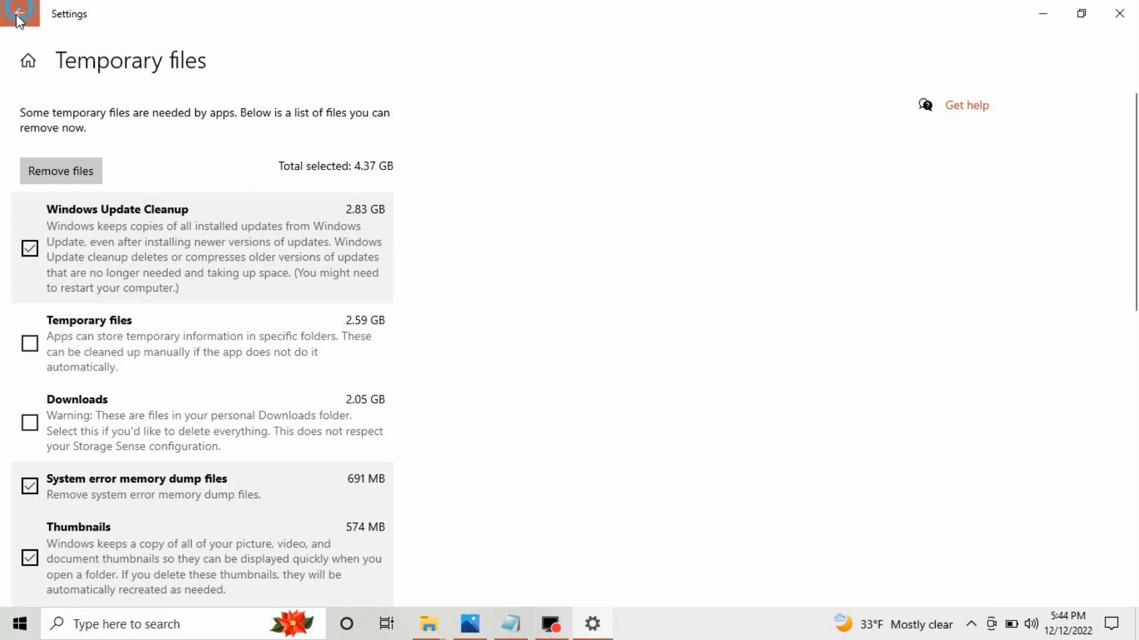
{"action": "scroll", "coordinate": [711, 403], "scroll_direction": "down", "scroll_amount": 3}
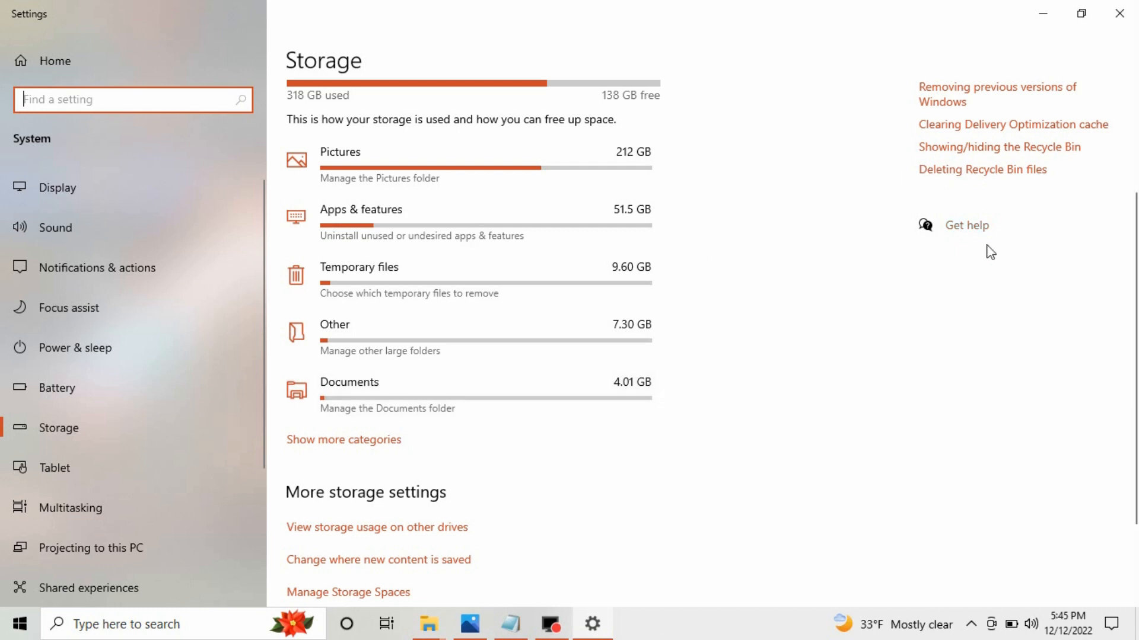
{"action": "scroll", "coordinate": [830, 266], "scroll_direction": "up", "scroll_amount": 3}
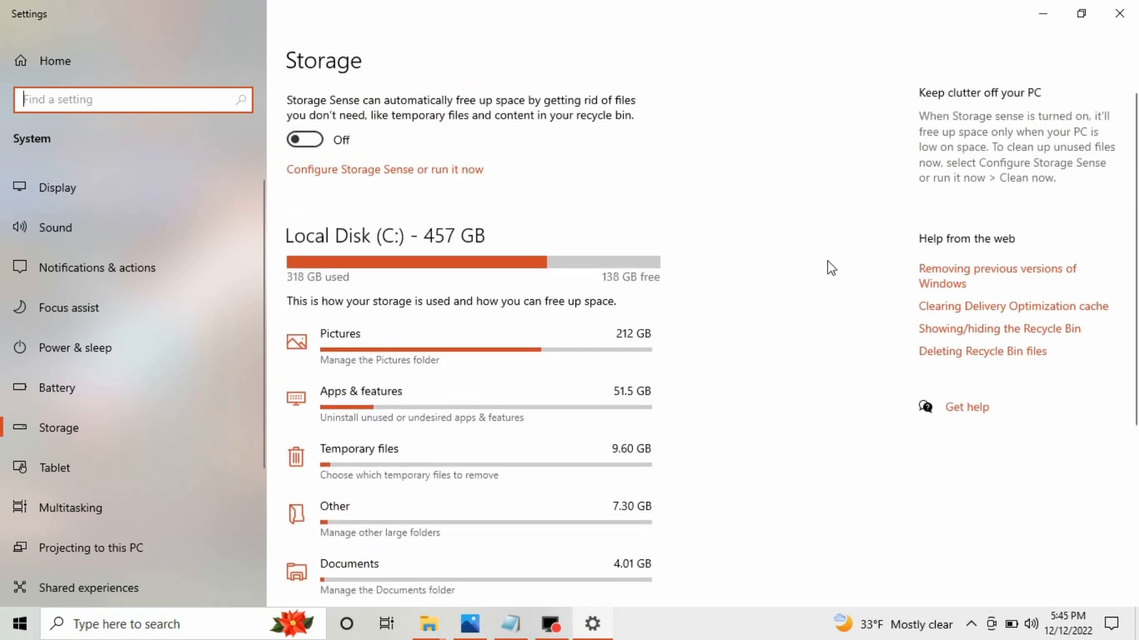
{"action": "left_click", "coordinate": [1132, 15]}
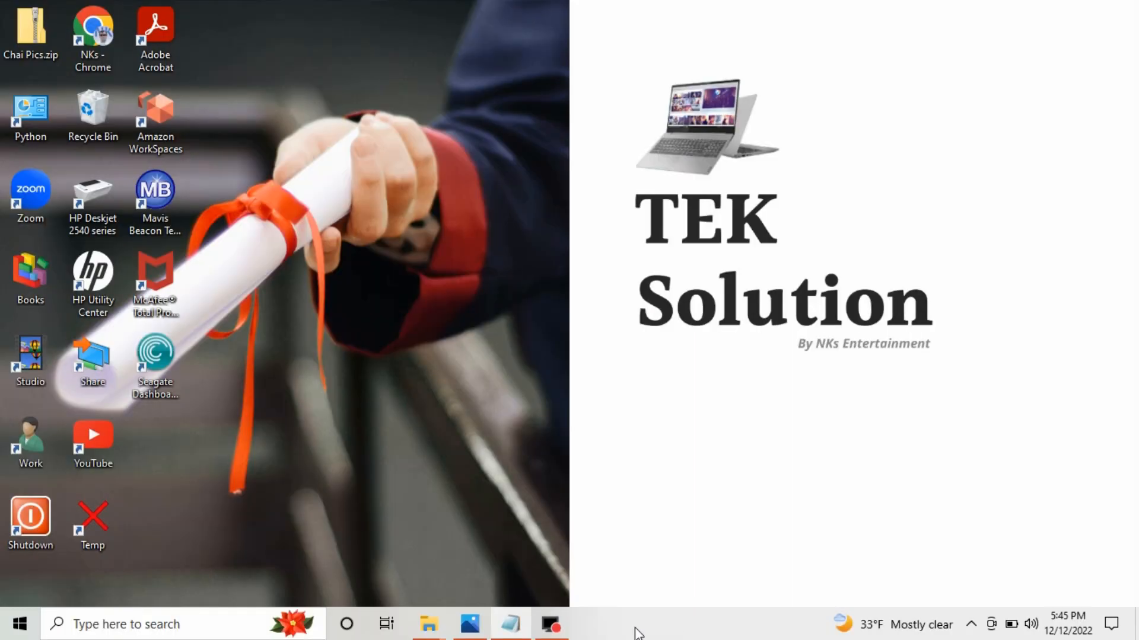
Step: Open Task Manager, move its window clear, and view the actions available for the Live Screen Capture process
{"action": "right_click", "coordinate": [636, 624]}
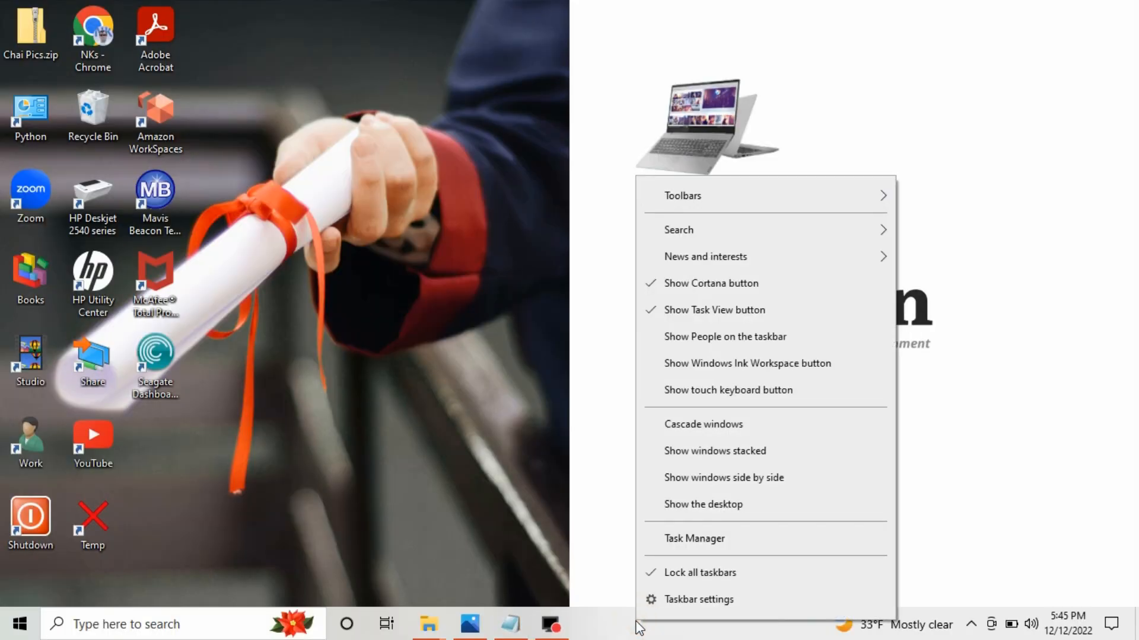
{"action": "left_click", "coordinate": [692, 539]}
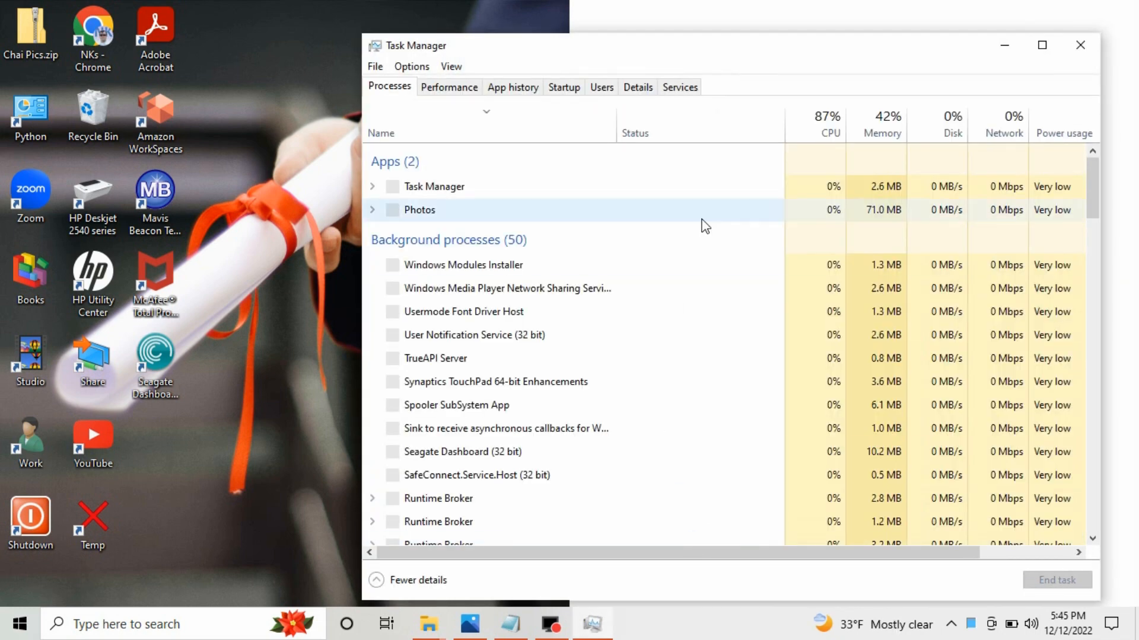
{"action": "left_click_drag", "start_coordinate": [712, 60], "coordinate": [541, 27]}
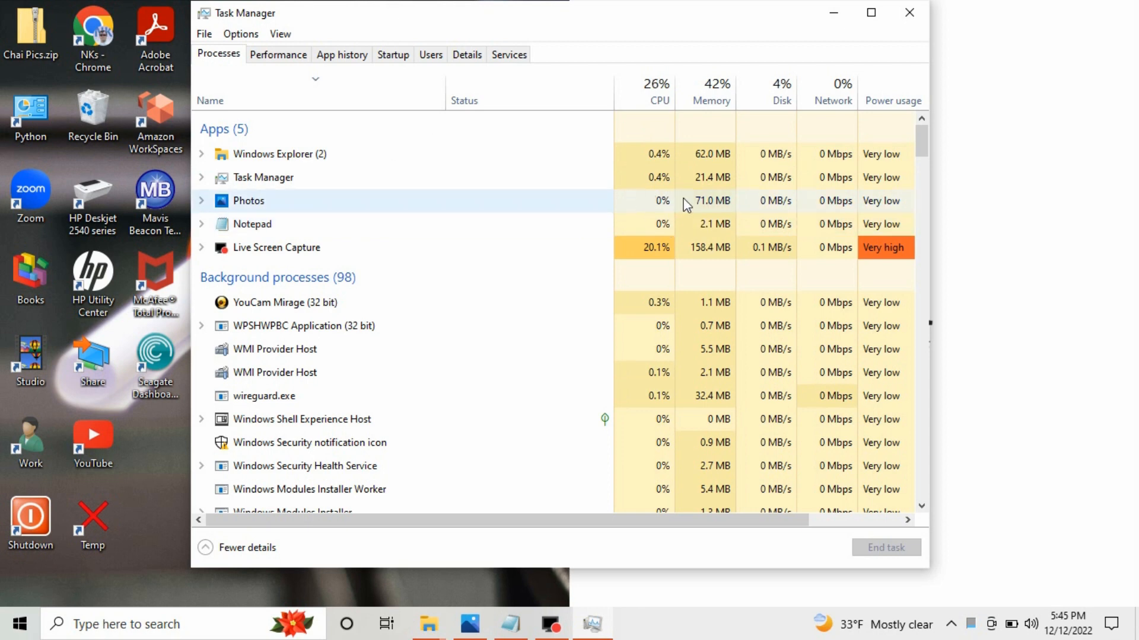
{"action": "right_click", "coordinate": [272, 249]}
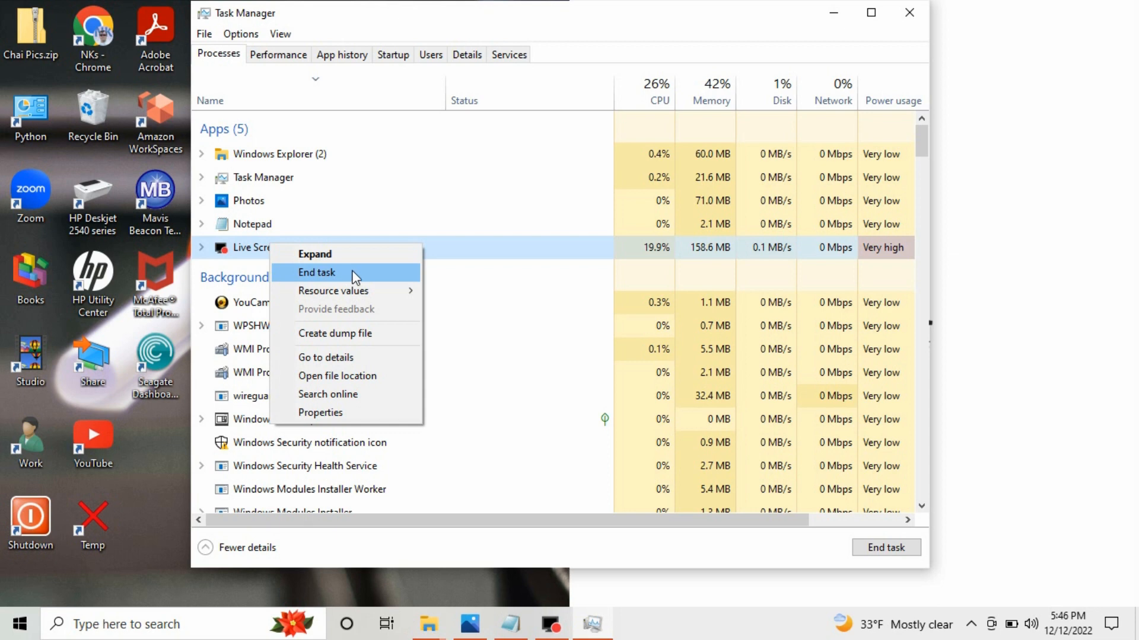
Step: End the Photos task in the list of running apps and close Task Manager
{"action": "left_click", "coordinate": [257, 205]}
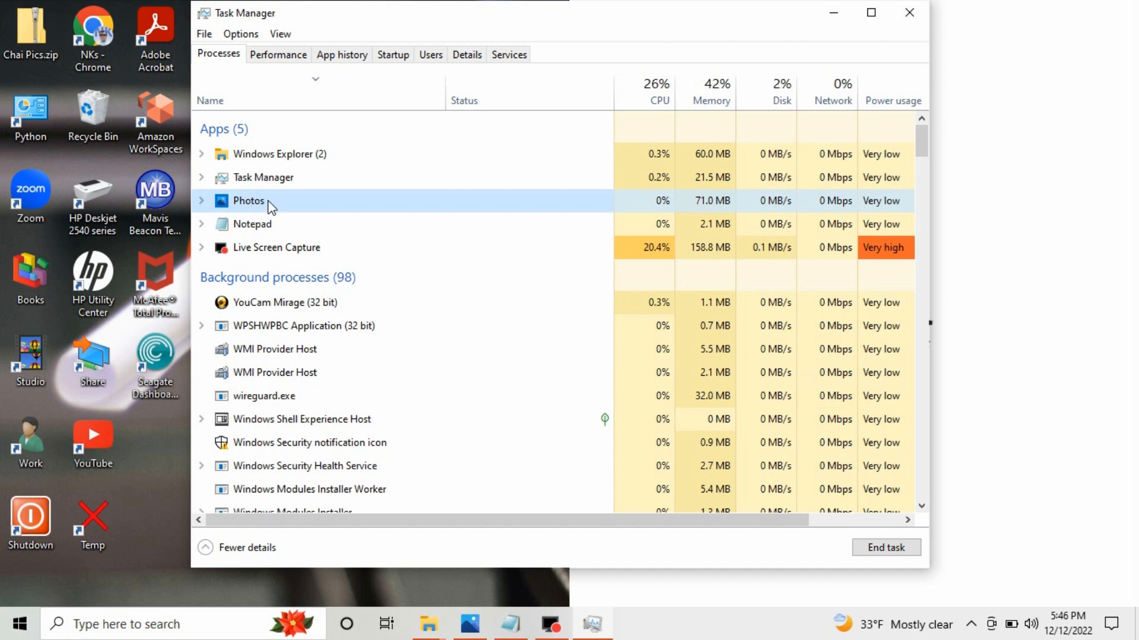
{"action": "right_click", "coordinate": [268, 201]}
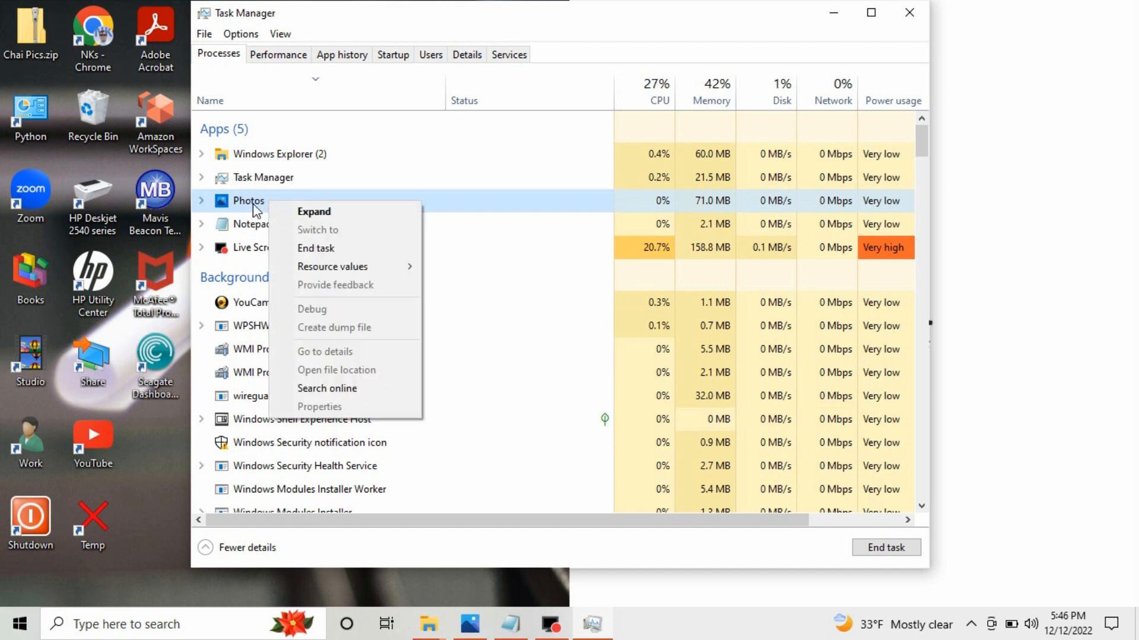
{"action": "left_click", "coordinate": [305, 249]}
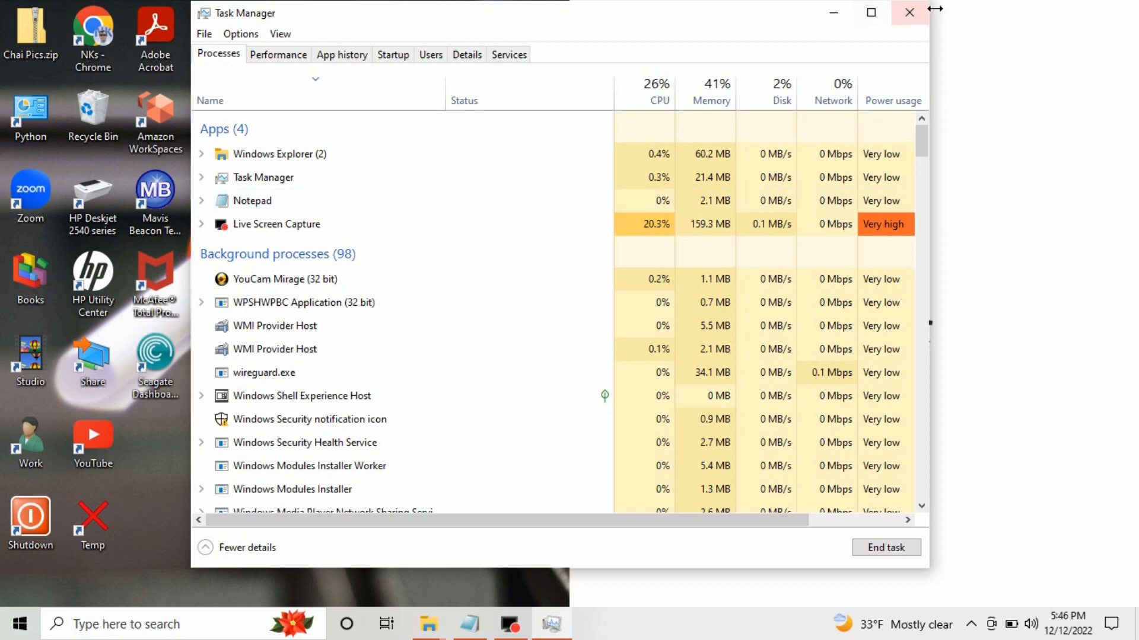
{"action": "left_click", "coordinate": [909, 12]}
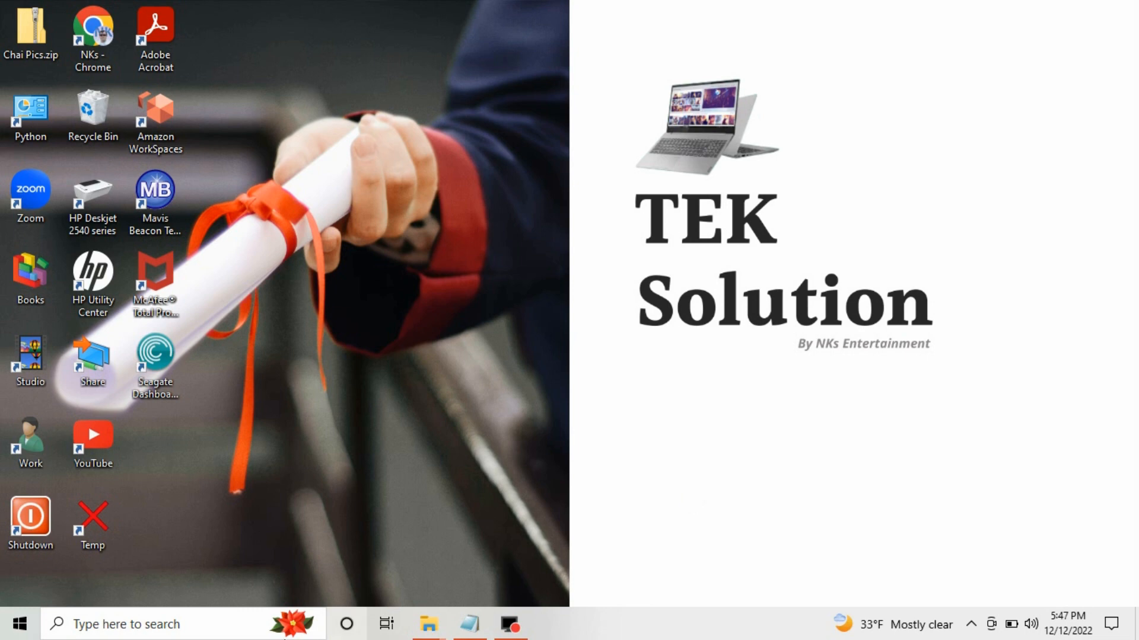
Step: Search Windows for "rese" to open Reset this PC, examine the Recovery options, and close the Settings window
{"action": "left_click", "coordinate": [153, 624]}
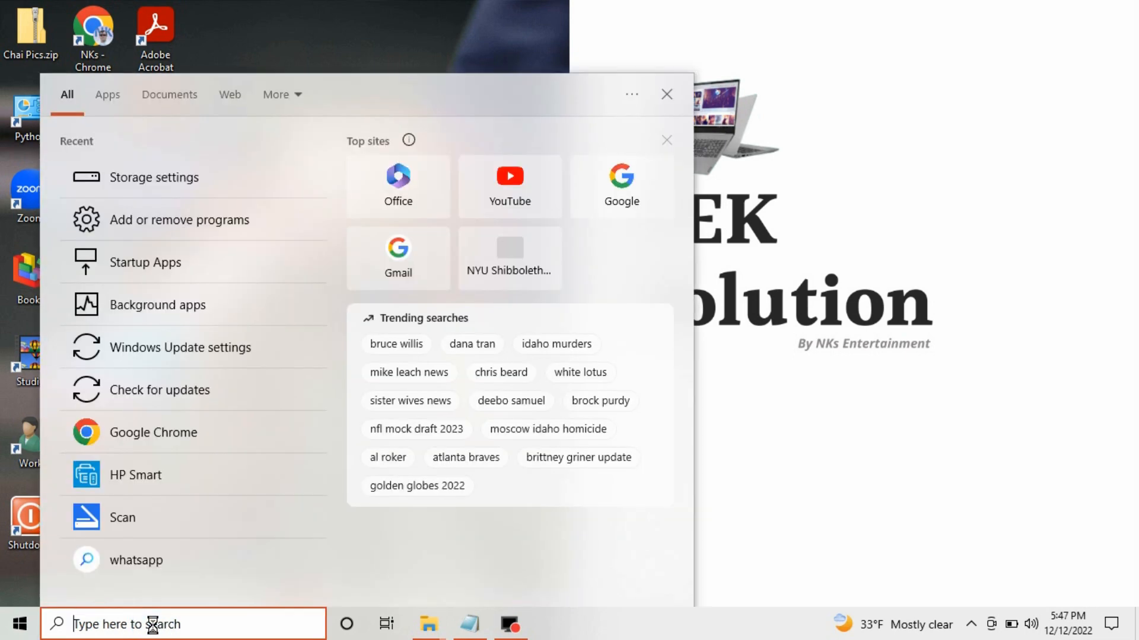
{"action": "type", "text": "rese"}
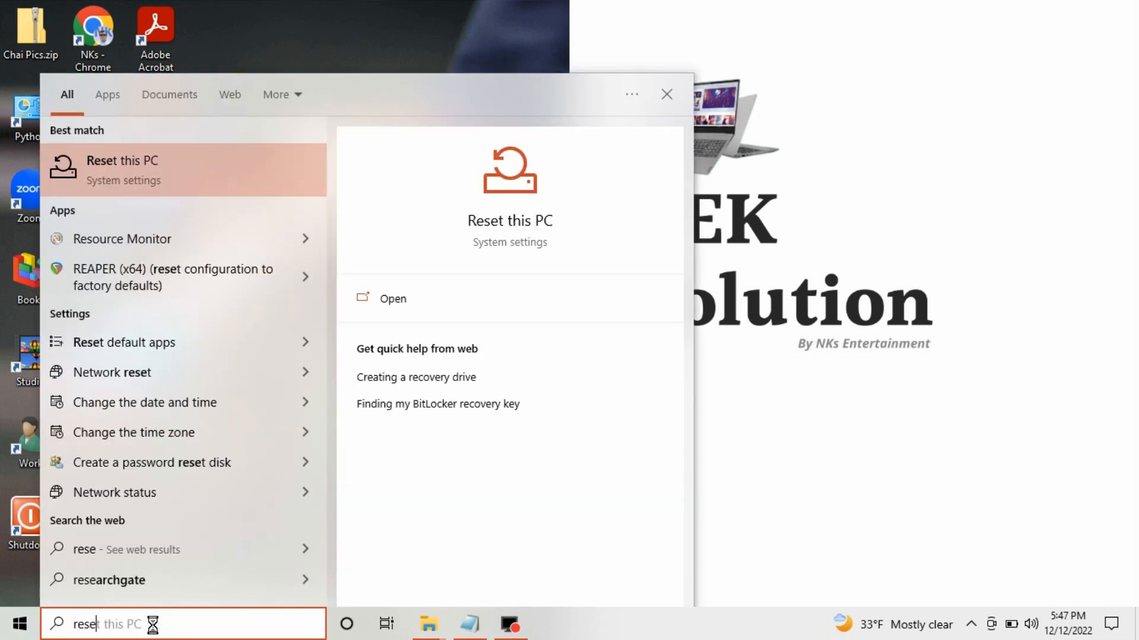
{"action": "left_click", "coordinate": [140, 163]}
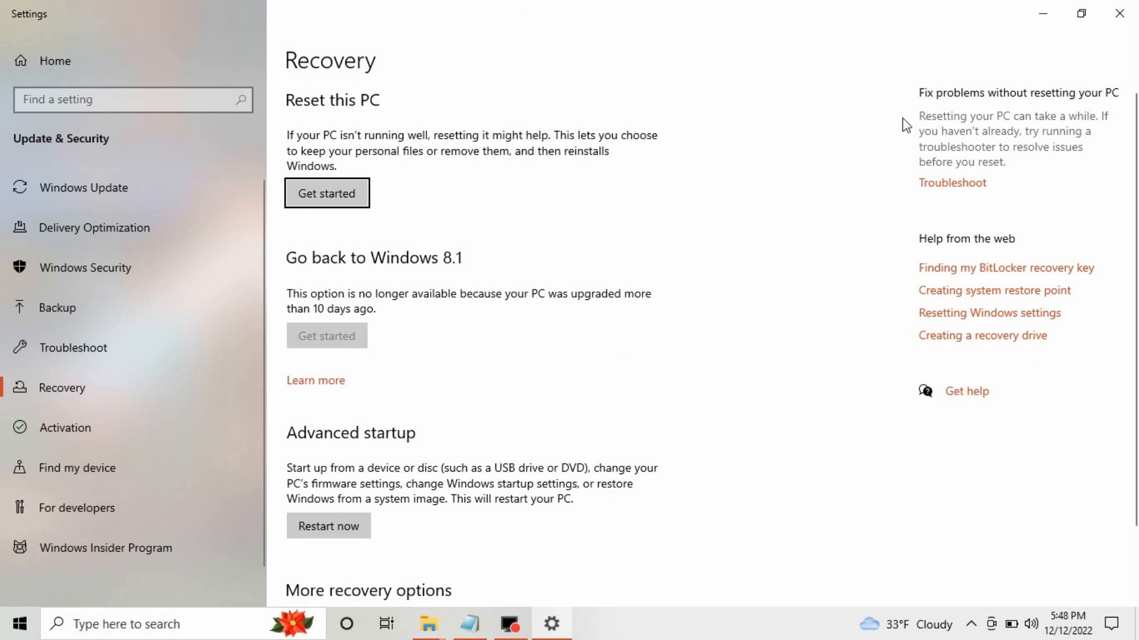
{"action": "left_click", "coordinate": [1120, 21]}
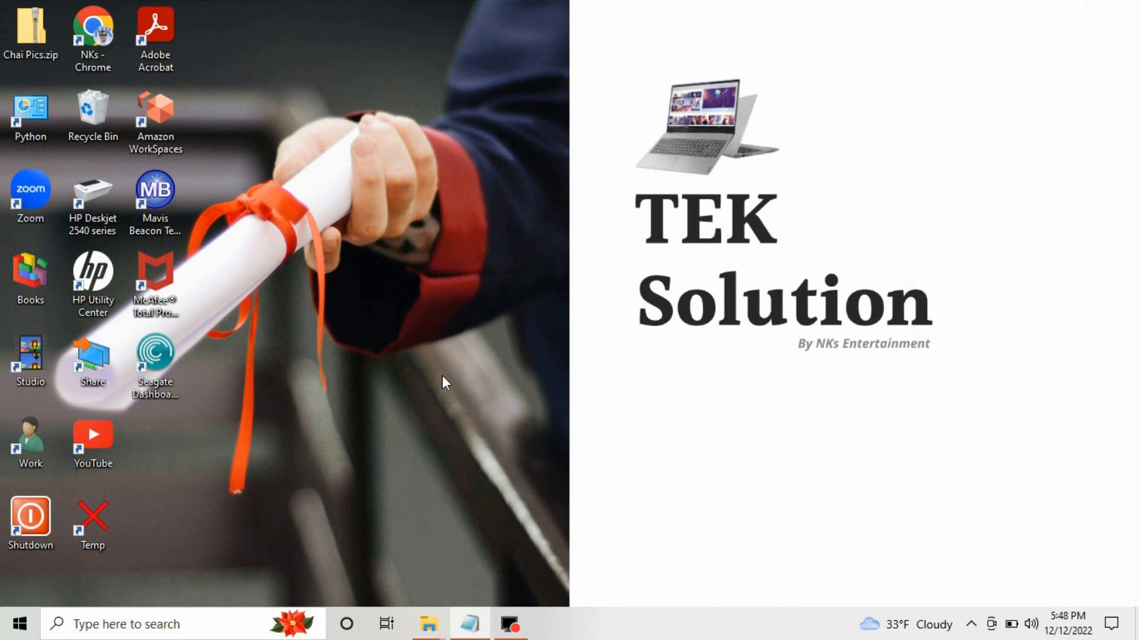